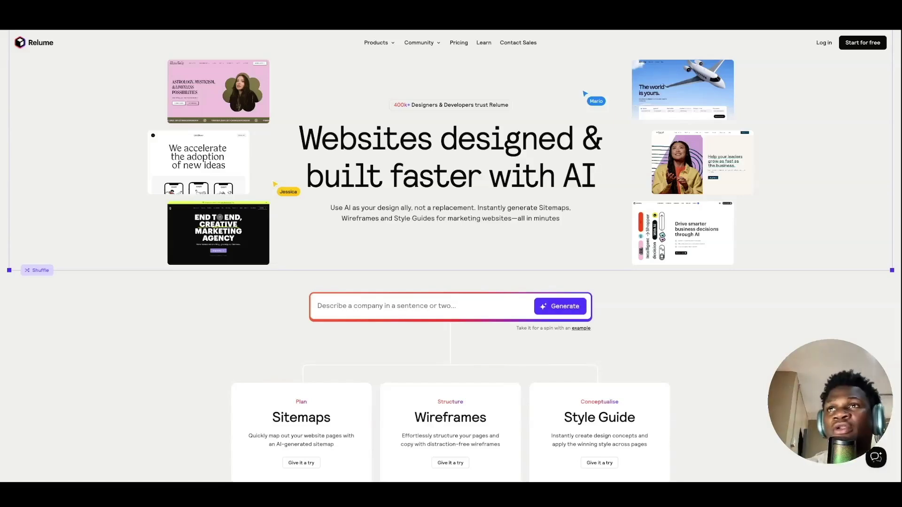
Step: Open Relume's sign-up page via 'Start for free' on the homepage
{"action": "left_click", "coordinate": [865, 44]}
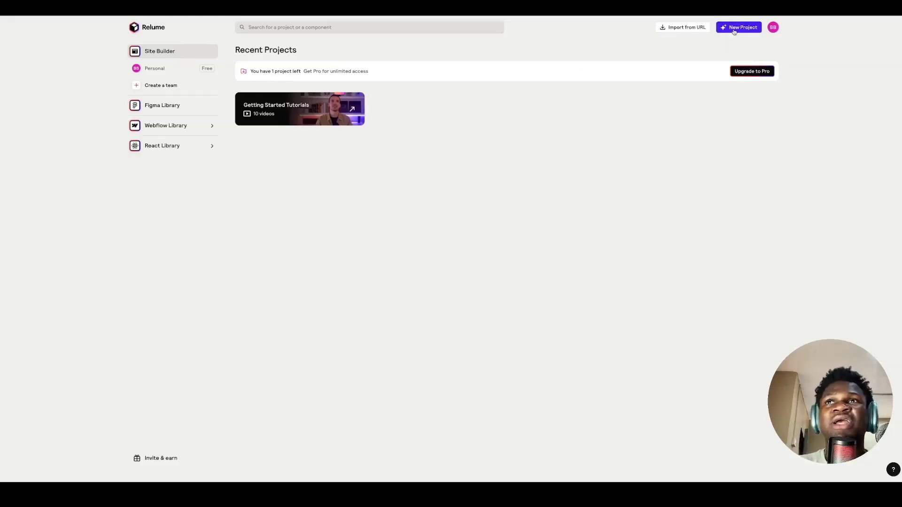
Step: Start a new project and review the Number of pages and Language options
{"action": "left_click", "coordinate": [734, 29]}
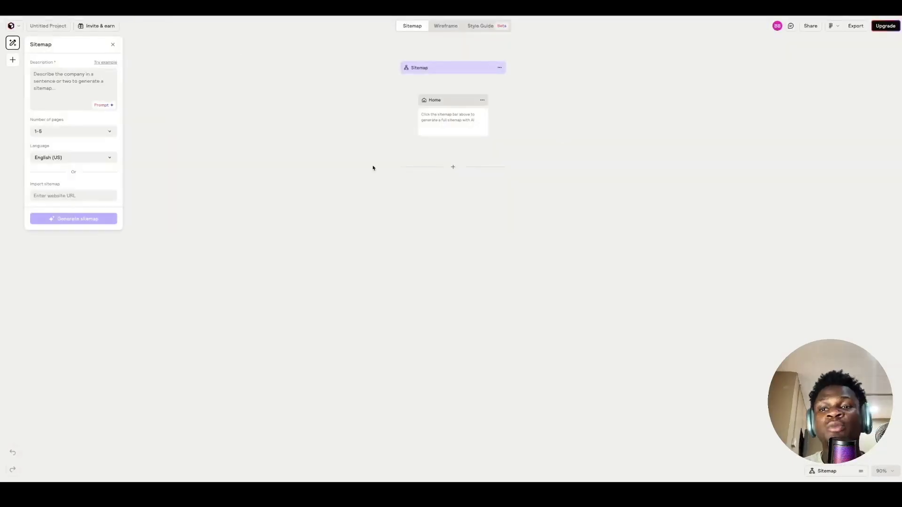
{"action": "left_click", "coordinate": [58, 78]}
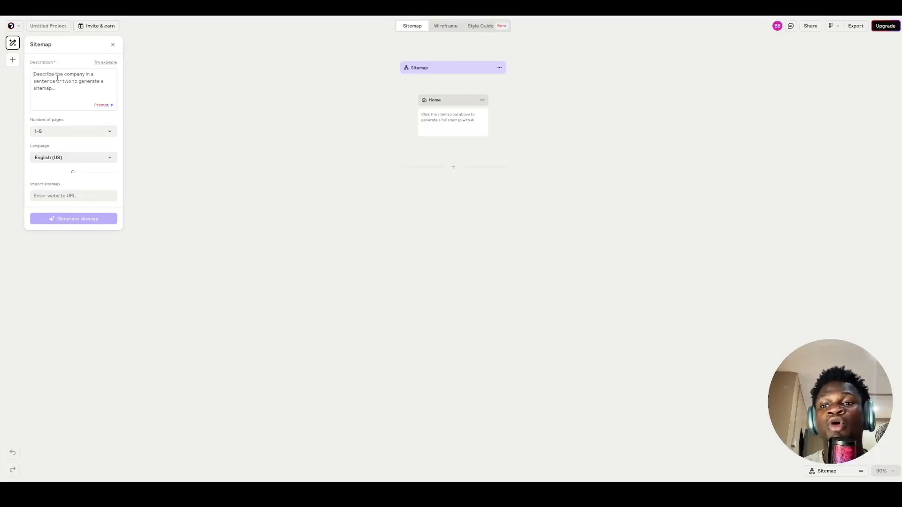
{"action": "left_click", "coordinate": [56, 134]}
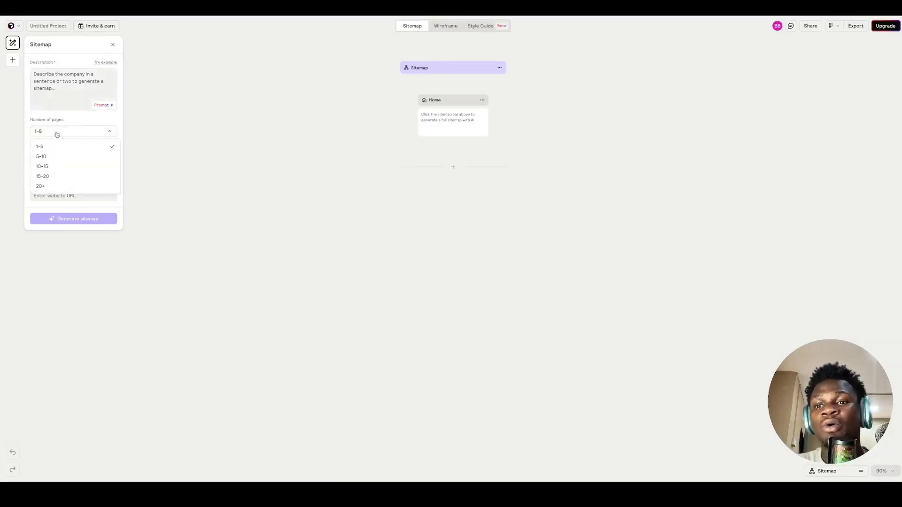
{"action": "left_click", "coordinate": [50, 160]}
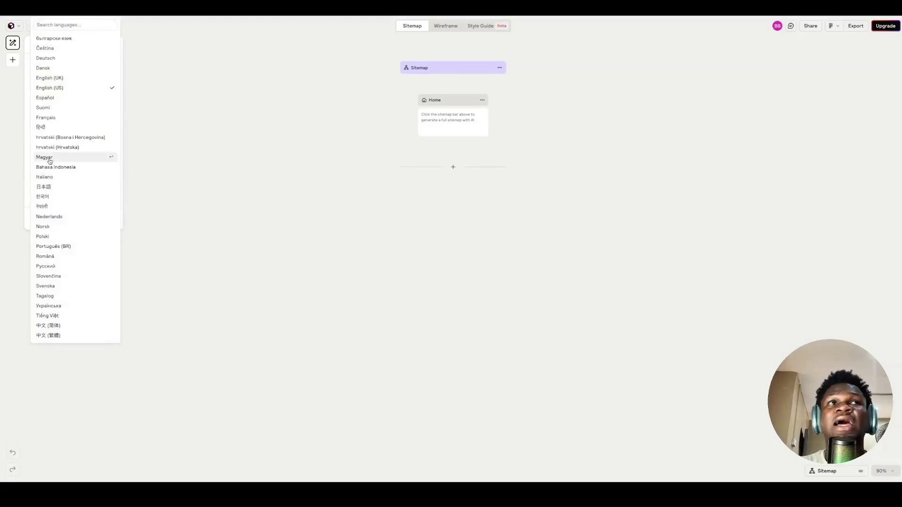
{"action": "left_click", "coordinate": [49, 158]}
Step: Paste the FurniSell company description and generate the sitemap
{"action": "left_click", "coordinate": [14, 44]}
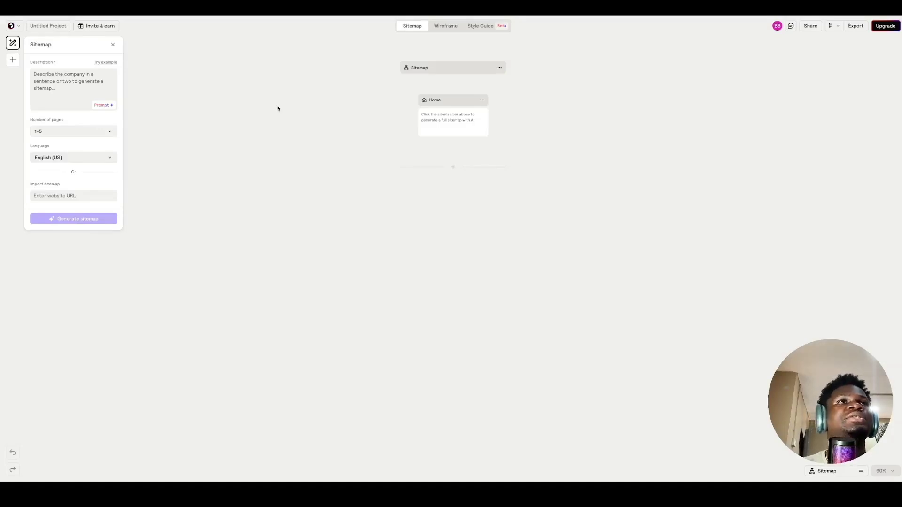
{"action": "type", "text": "Create a simple-page website for FurniSell, a modern furniture company that specializes in high-quality, handcrafted wood furniture for homes and offices in San Francisco."}
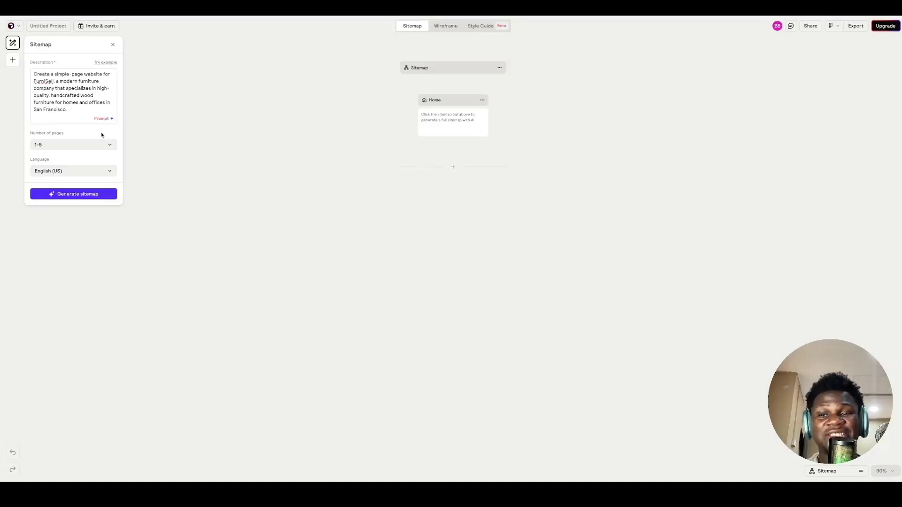
{"action": "left_click", "coordinate": [78, 195]}
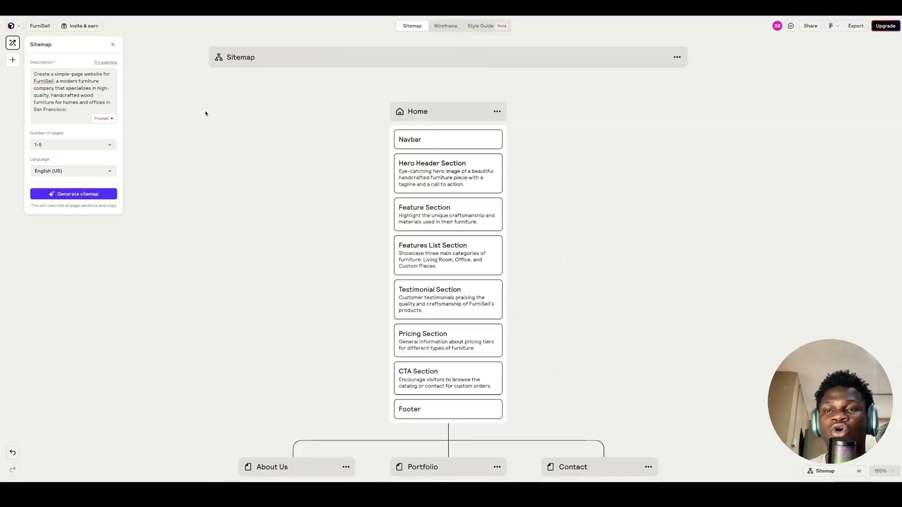
{"action": "mouse_move", "coordinate": [448, 139]}
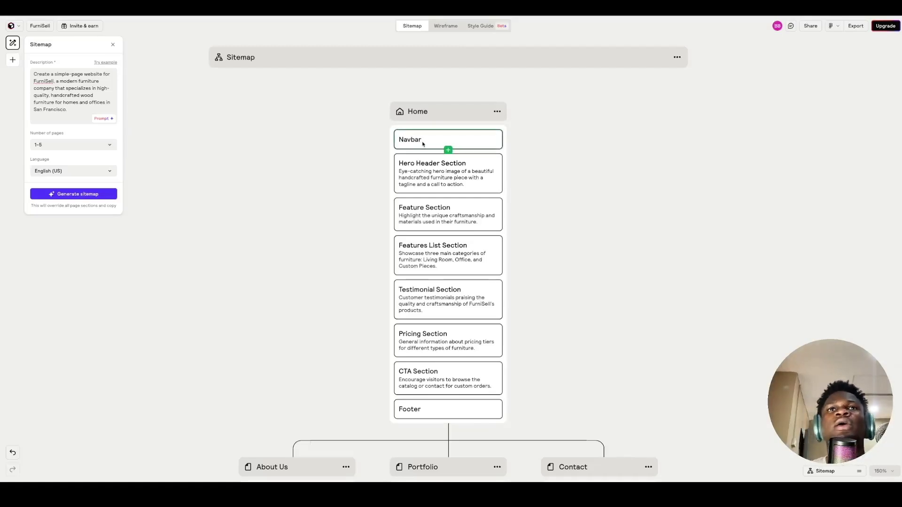
Step: Review each Home section: Navbar, Hero Header, Feature, Features List, Testimonial, Pricing, CTA, Footer
{"action": "left_click", "coordinate": [423, 144]}
{"action": "left_click", "coordinate": [418, 185]}
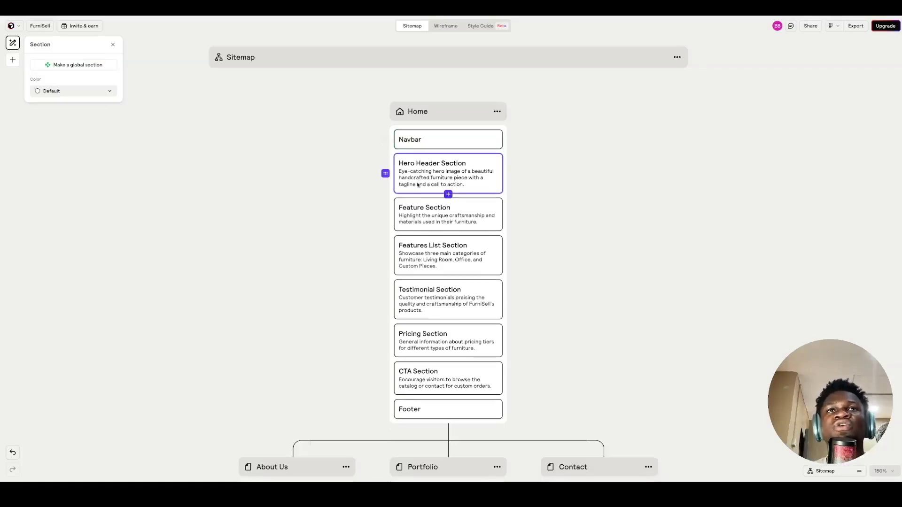
{"action": "scroll", "coordinate": [418, 185], "scroll_direction": "down", "scroll_amount": 1}
{"action": "left_click", "coordinate": [410, 203]}
{"action": "scroll", "coordinate": [367, 181], "scroll_direction": "down", "scroll_amount": 2}
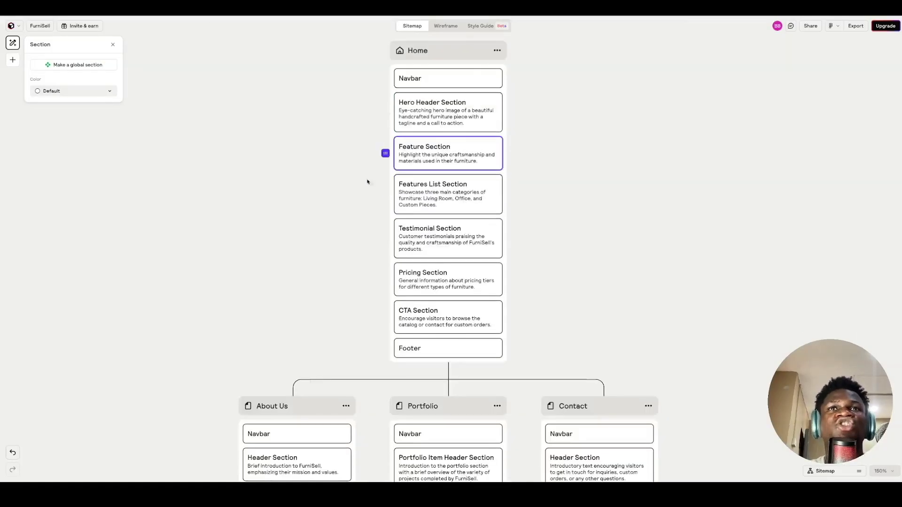
{"action": "left_click", "coordinate": [422, 194]}
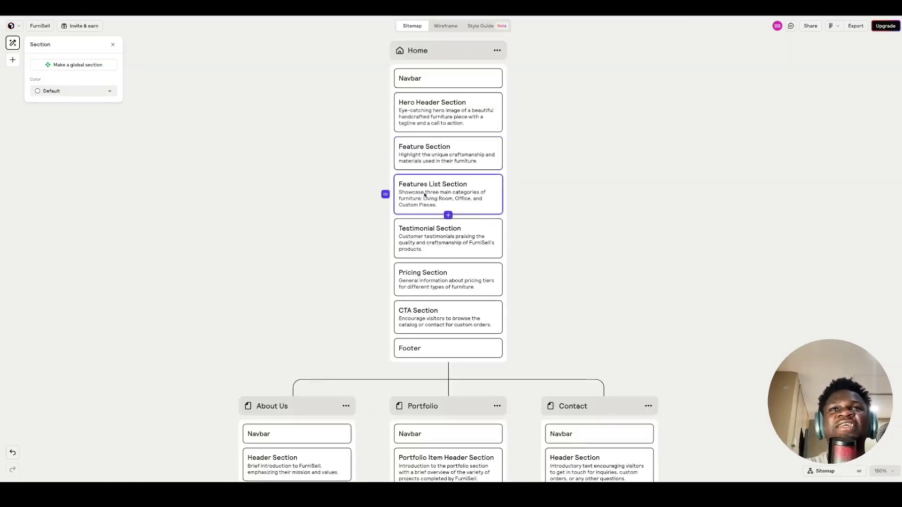
{"action": "scroll", "coordinate": [425, 196], "scroll_direction": "down", "scroll_amount": 2}
{"action": "left_click", "coordinate": [427, 199]}
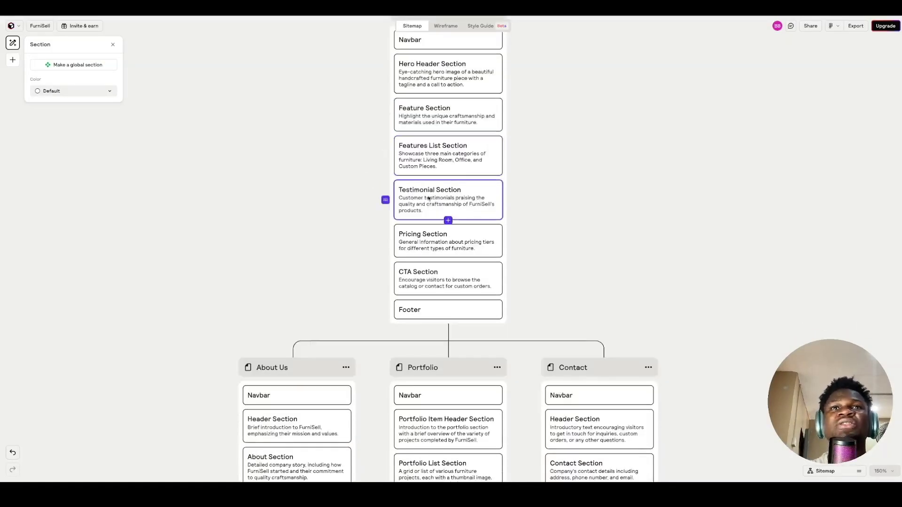
{"action": "left_click", "coordinate": [430, 233]}
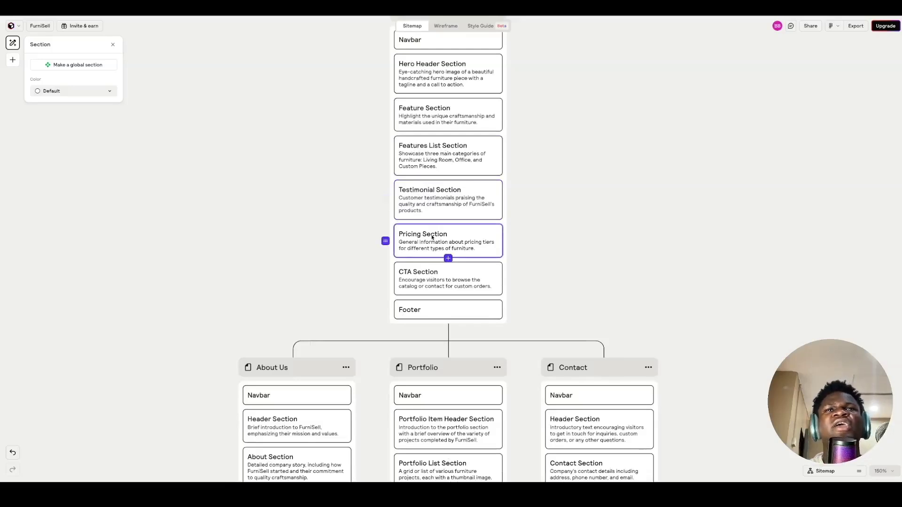
{"action": "left_click", "coordinate": [411, 274]}
{"action": "mouse_move", "coordinate": [448, 309]}
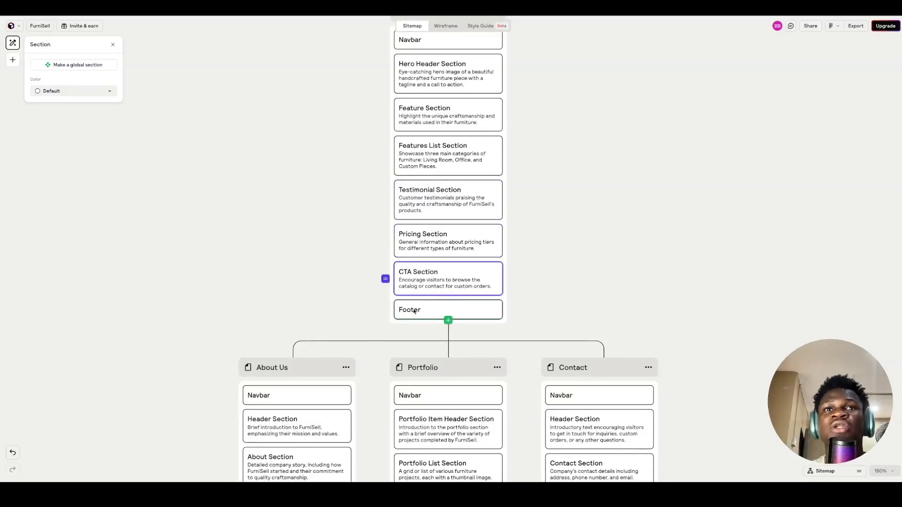
{"action": "left_click", "coordinate": [415, 310]}
{"action": "scroll", "coordinate": [287, 227], "scroll_direction": "up", "scroll_amount": 2}
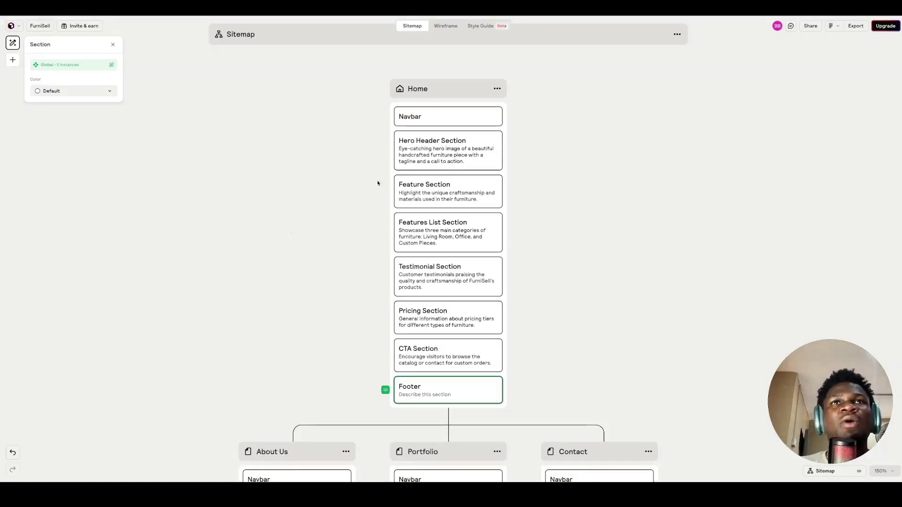
Step: Rename the Hero Header Section to 'Hero Section'
{"action": "left_click", "coordinate": [439, 142]}
{"action": "left_click", "coordinate": [442, 140]}
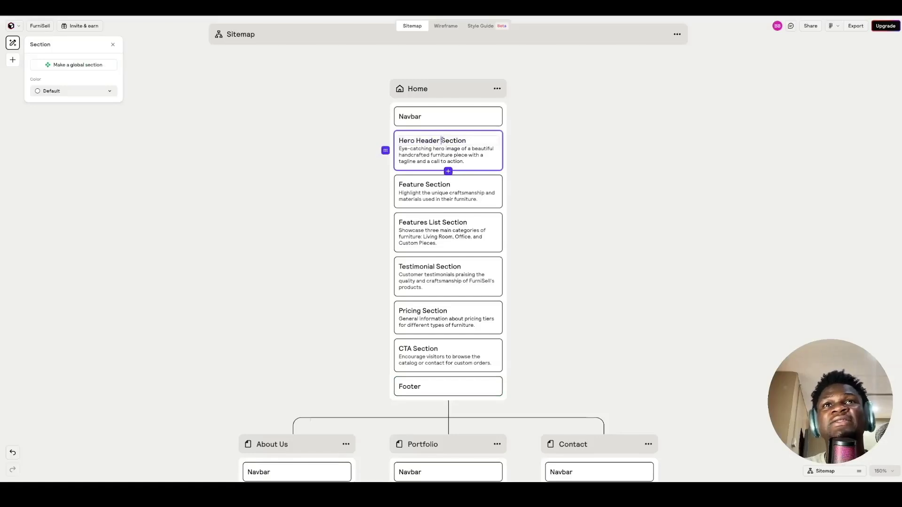
{"action": "key", "text": "BackSpace"}
{"action": "key", "text": "BackSpace"}
{"action": "key", "text": "BackSpace"}
{"action": "key", "text": "BackSpace"}
{"action": "key", "text": "BackSpace"}
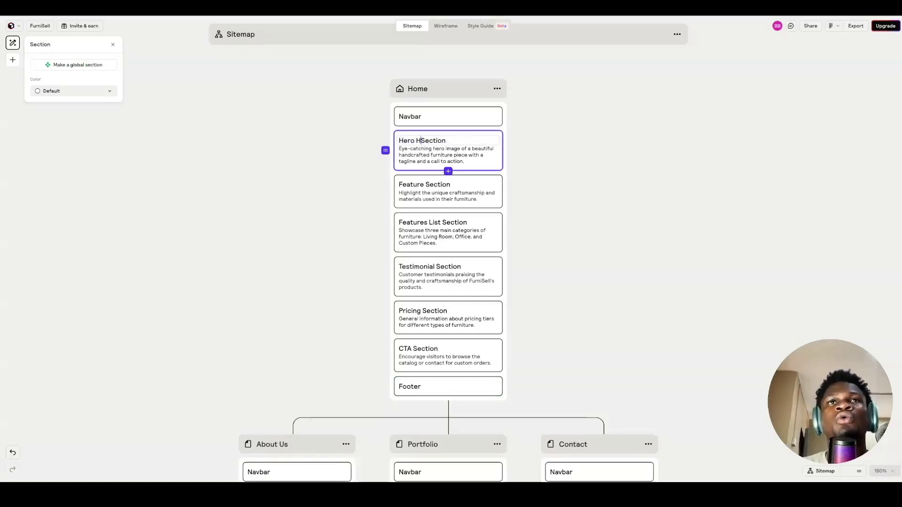
{"action": "key", "text": "BackSpace"}
{"action": "left_click", "coordinate": [349, 150]}
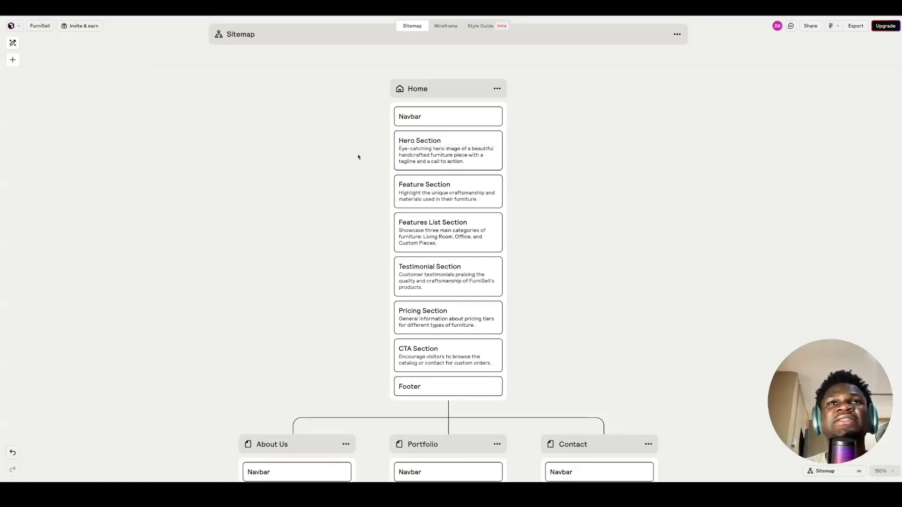
Step: Move the Pricing Section above the Testimonial Section, then view the wireframes
{"action": "left_click", "coordinate": [423, 192]}
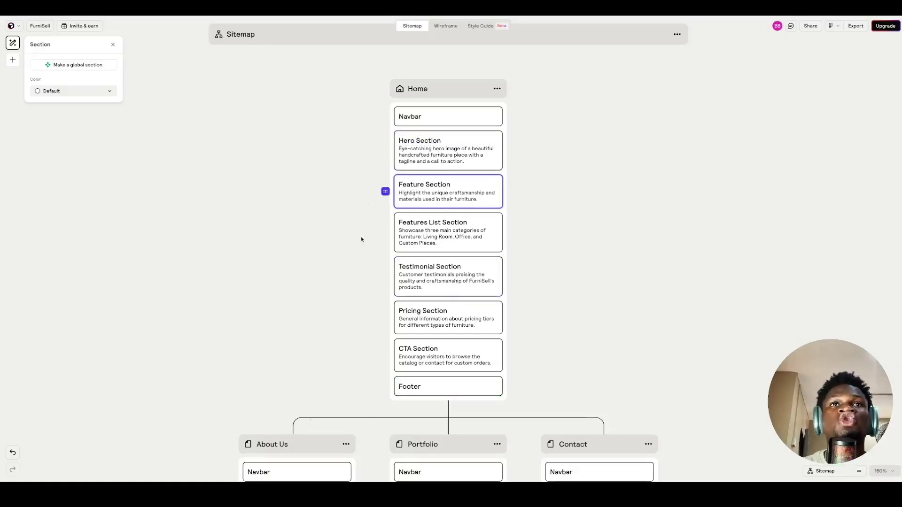
{"action": "left_click_drag", "start_coordinate": [385, 191], "coordinate": [385, 232]}
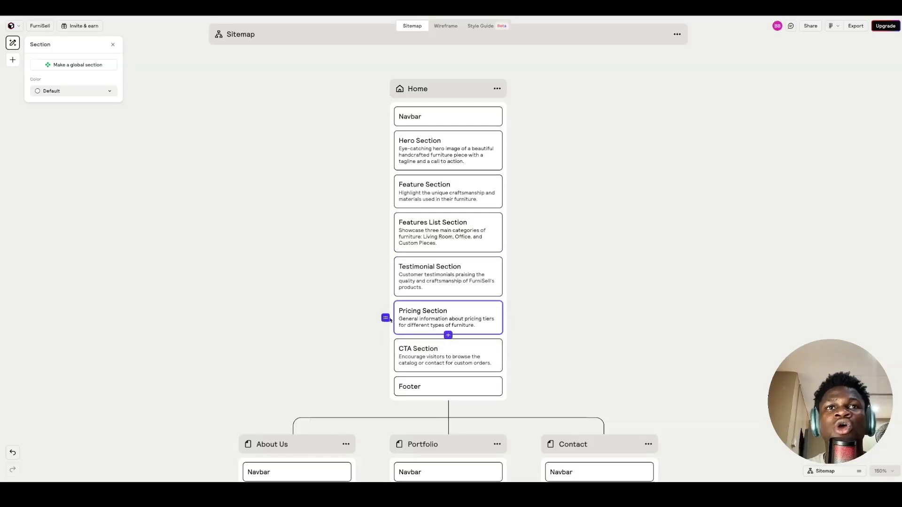
{"action": "left_click_drag", "start_coordinate": [386, 318], "coordinate": [382, 272]}
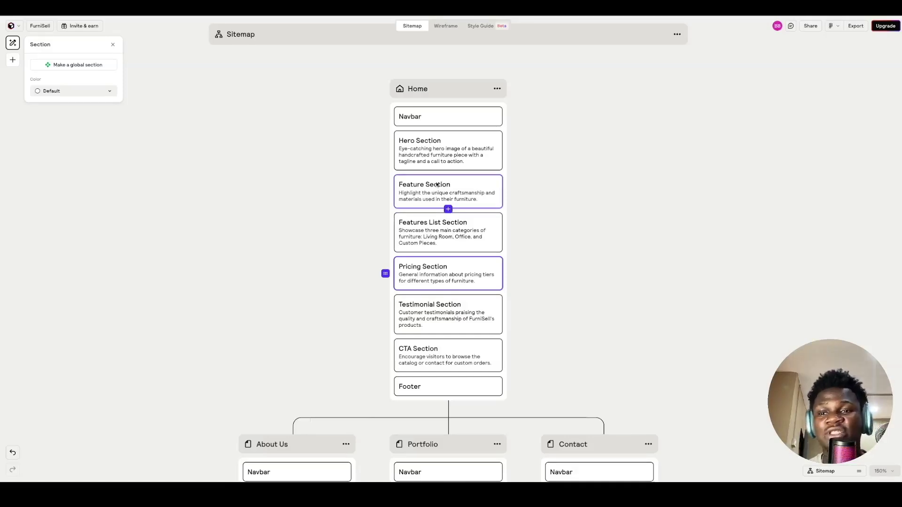
{"action": "mouse_move", "coordinate": [449, 233]}
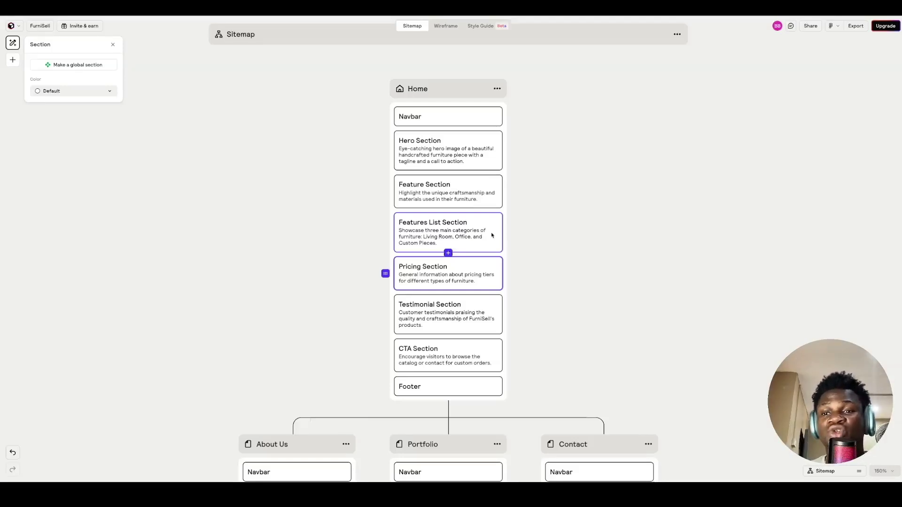
{"action": "left_click", "coordinate": [445, 27]}
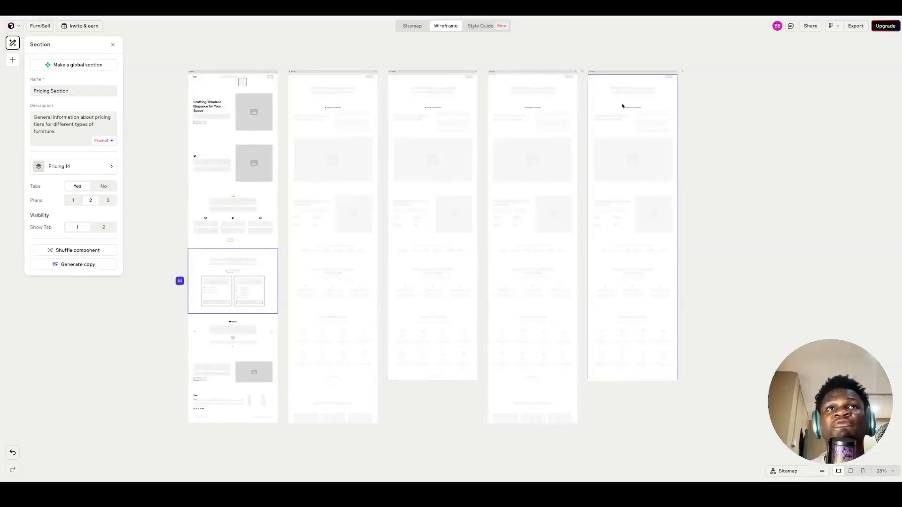
Step: Zoom in on the Home wireframe and select its hero section to see its settings
{"action": "left_click", "coordinate": [226, 72]}
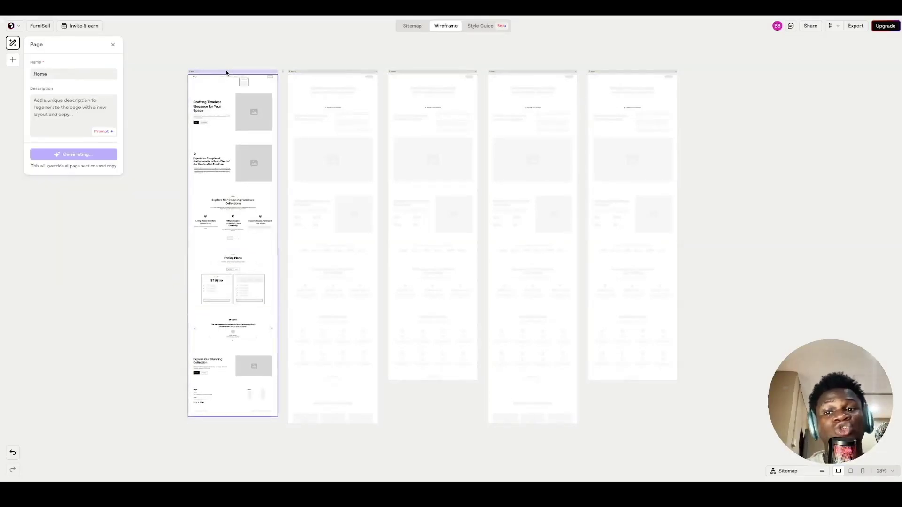
{"action": "key", "text": "shift+2"}
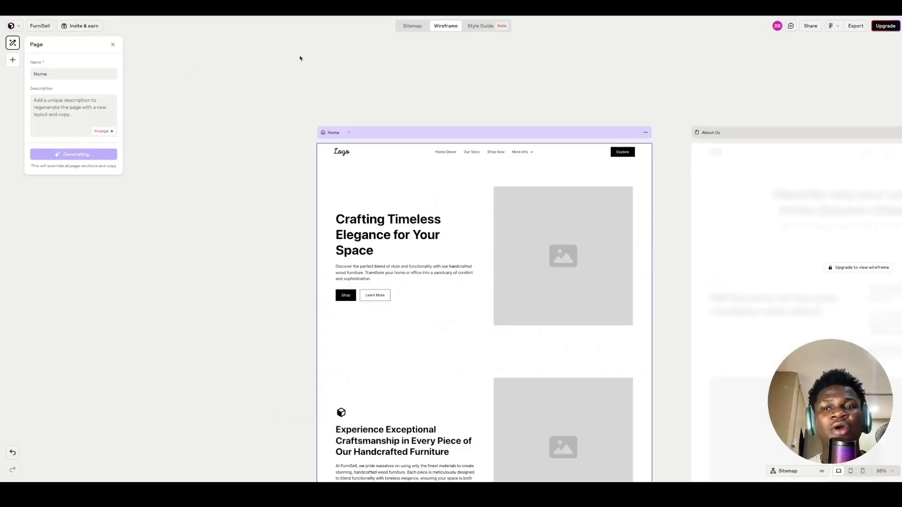
{"action": "scroll", "coordinate": [300, 56], "scroll_direction": "down", "scroll_amount": 2}
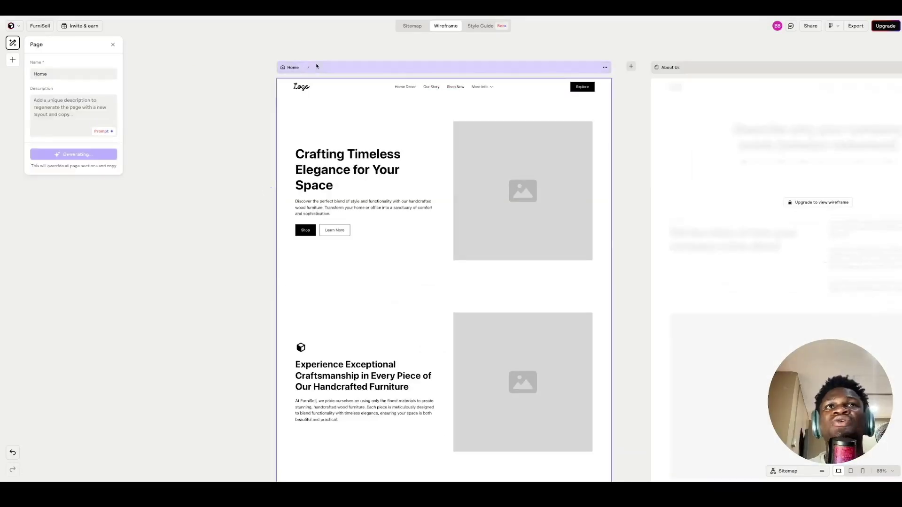
{"action": "left_click", "coordinate": [319, 120]}
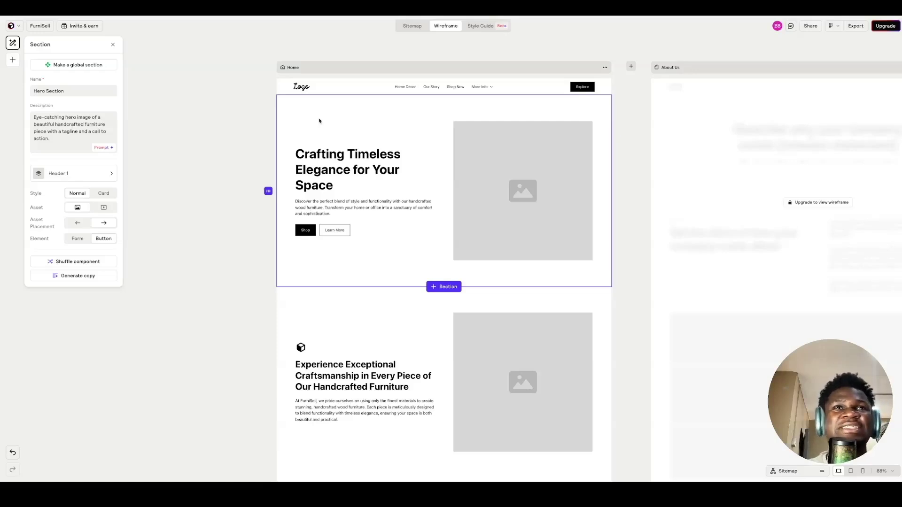
{"action": "scroll", "coordinate": [339, 202], "scroll_direction": "down", "scroll_amount": 2}
{"action": "scroll", "coordinate": [337, 183], "scroll_direction": "down", "scroll_amount": 1}
{"action": "scroll", "coordinate": [335, 163], "scroll_direction": "down", "scroll_amount": 3}
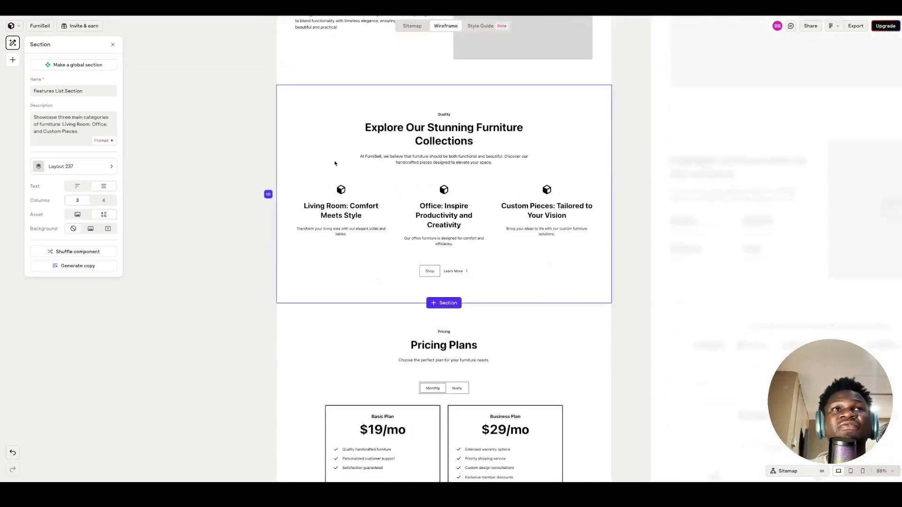
{"action": "scroll", "coordinate": [317, 180], "scroll_direction": "down", "scroll_amount": 3}
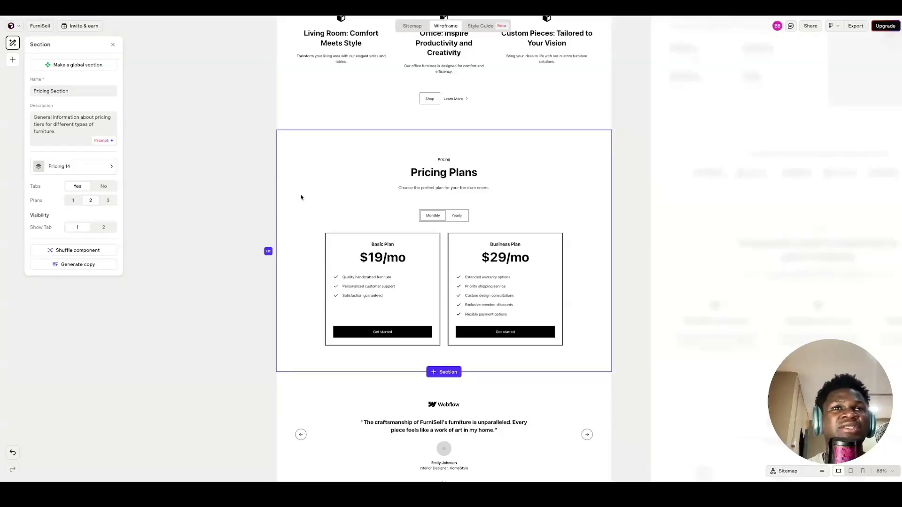
{"action": "scroll", "coordinate": [301, 197], "scroll_direction": "down", "scroll_amount": 1}
{"action": "scroll", "coordinate": [302, 195], "scroll_direction": "down", "scroll_amount": 4}
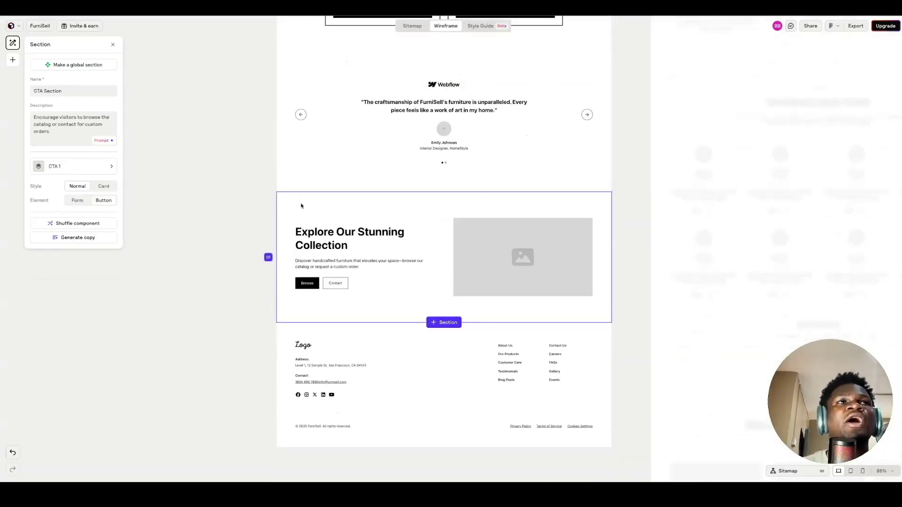
{"action": "scroll", "coordinate": [301, 205], "scroll_direction": "down", "scroll_amount": 1}
{"action": "scroll", "coordinate": [296, 212], "scroll_direction": "down", "scroll_amount": 1}
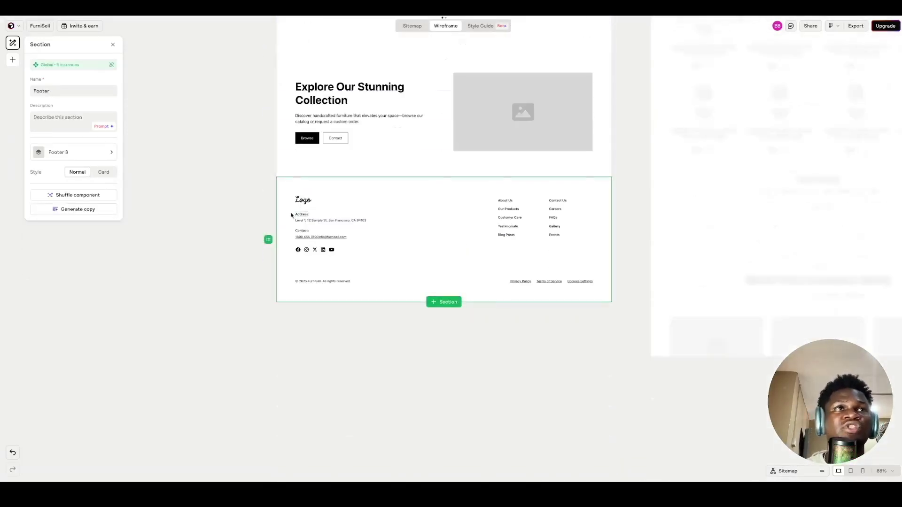
{"action": "scroll", "coordinate": [291, 216], "scroll_direction": "up", "scroll_amount": 10}
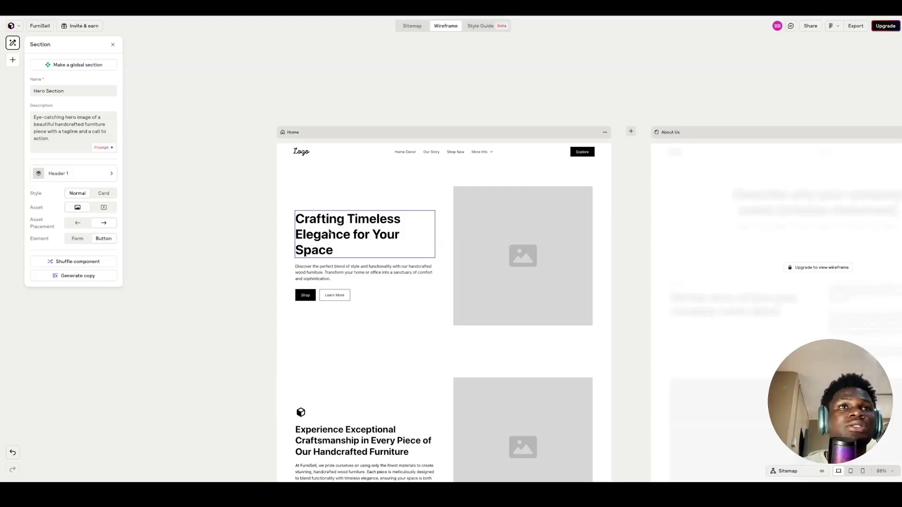
Step: Edit the hero headline to 'Crafting Timeless Elegance to Your Taste' and reselect the hero
{"action": "double_click", "coordinate": [330, 234]}
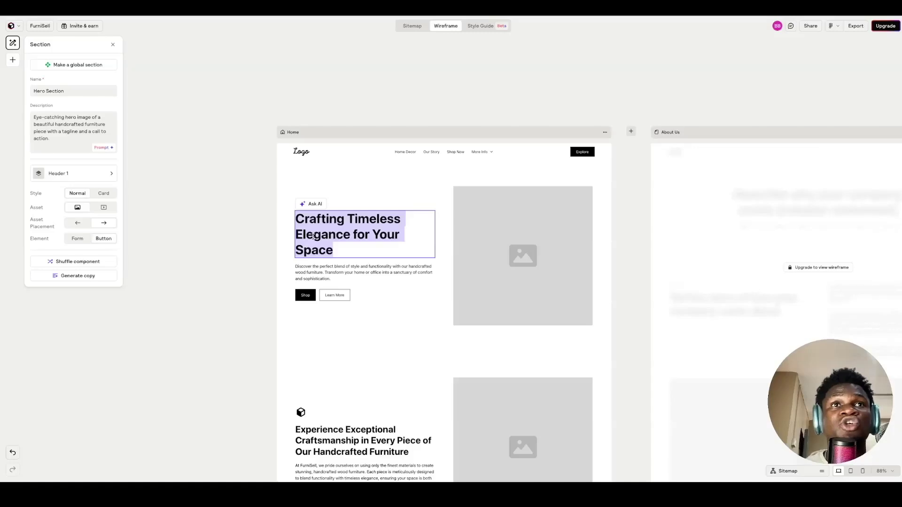
{"action": "left_click", "coordinate": [368, 235]}
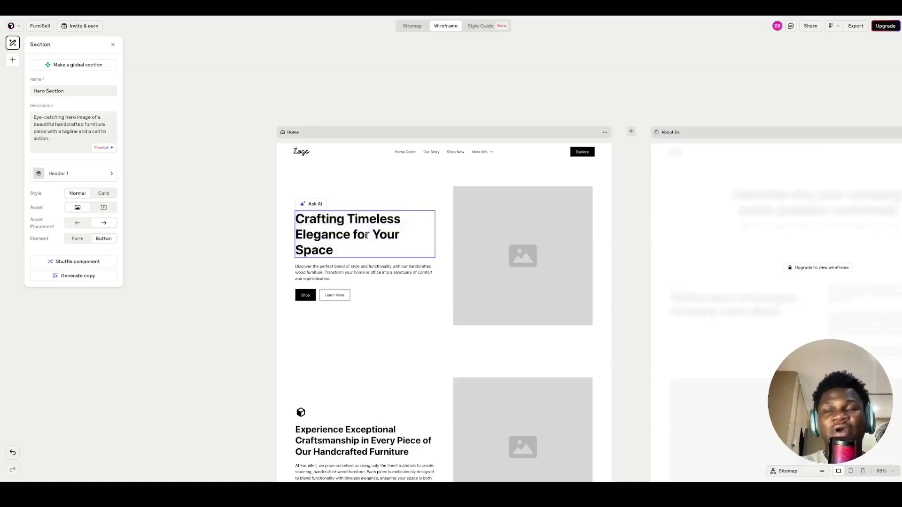
{"action": "key", "text": "BackSpace"}
{"action": "key", "text": "BackSpace"}
{"action": "key", "text": "BackSpace"}
{"action": "type", "text": "t"}
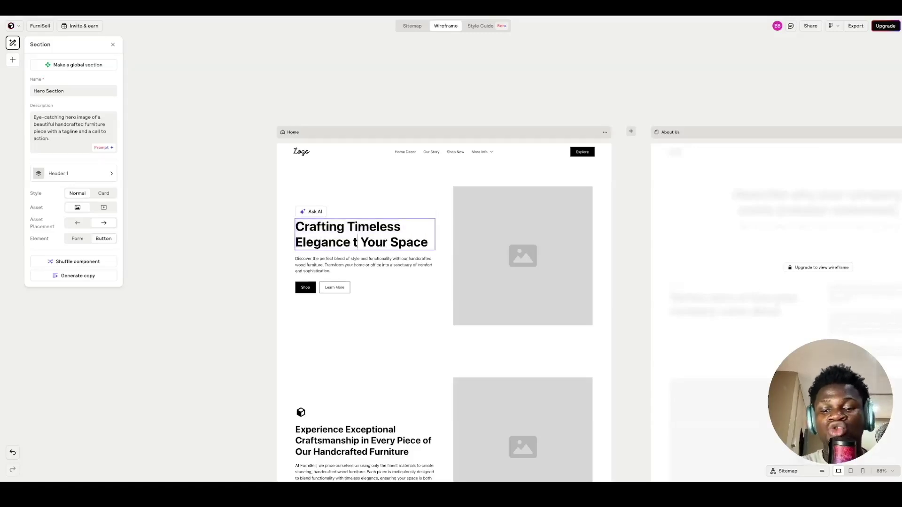
{"action": "type", "text": "o"}
{"action": "left_click_drag", "start_coordinate": [352, 247], "coordinate": [295, 250]}
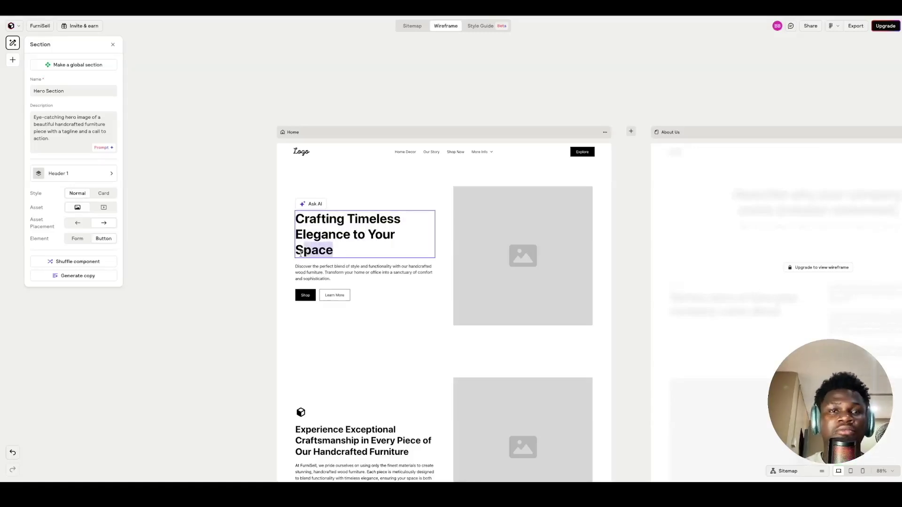
{"action": "type", "text": "Taste"}
{"action": "left_click", "coordinate": [393, 191]}
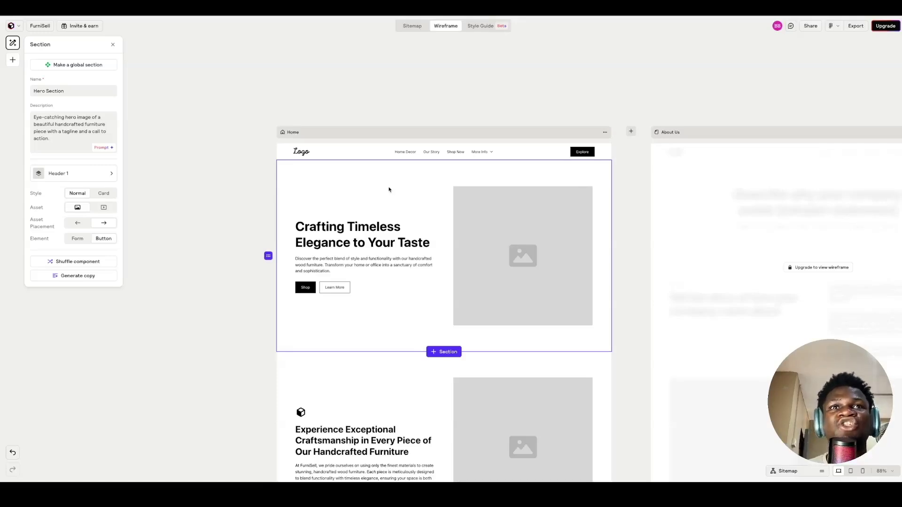
{"action": "left_click", "coordinate": [348, 356]}
{"action": "left_click", "coordinate": [365, 195]}
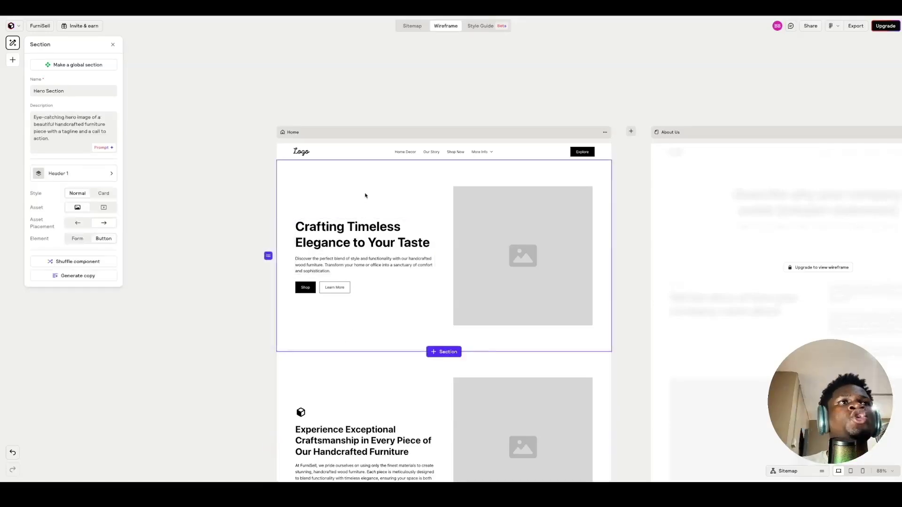
Step: Shuffle the hero component twice to try random alternative layouts
{"action": "left_click", "coordinate": [102, 266]}
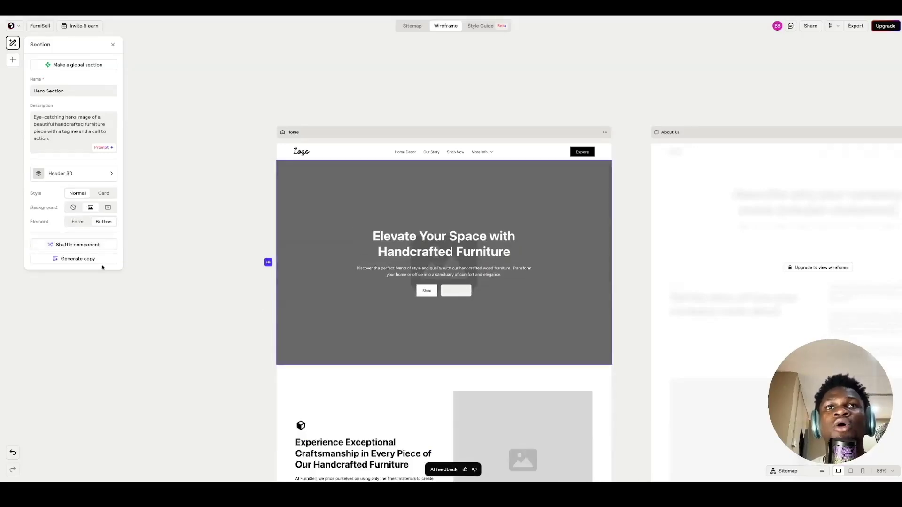
{"action": "left_click", "coordinate": [103, 249]}
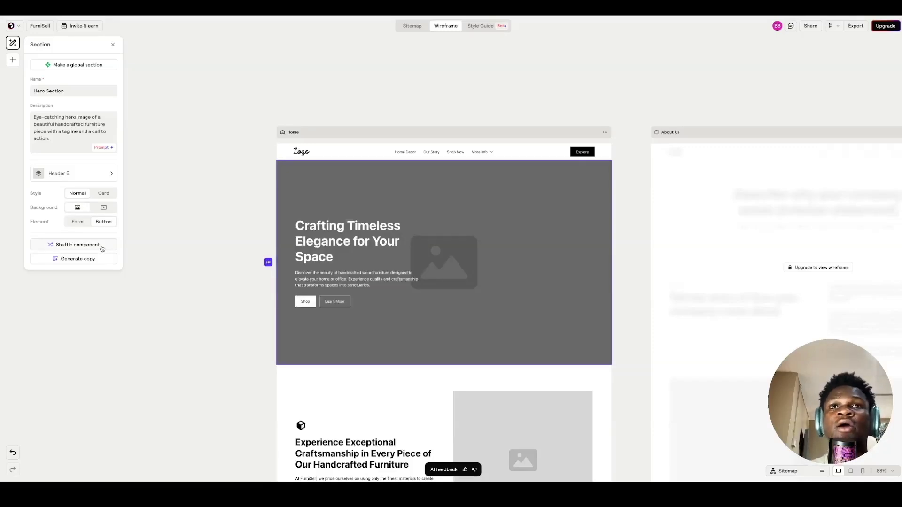
{"action": "mouse_move", "coordinate": [328, 194]}
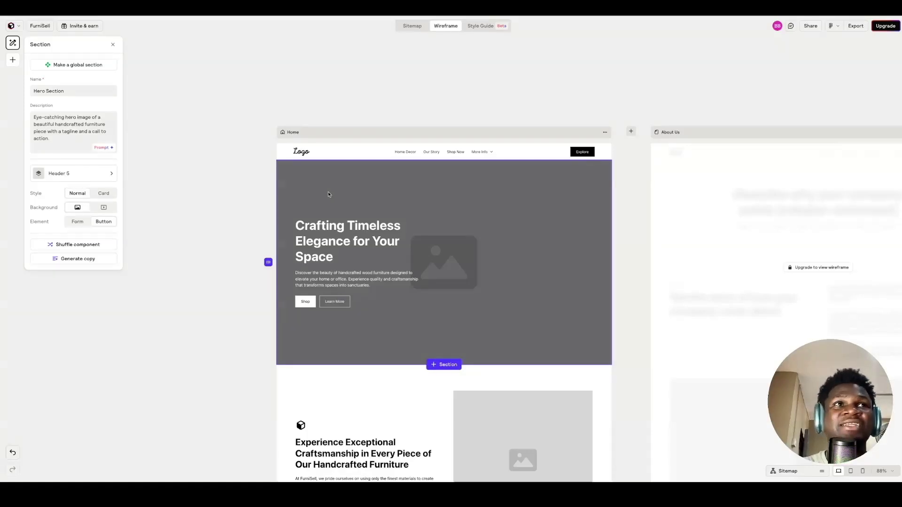
Step: Replace the hero with the Header 76 layout and begin editing its headline
{"action": "left_click", "coordinate": [110, 174]}
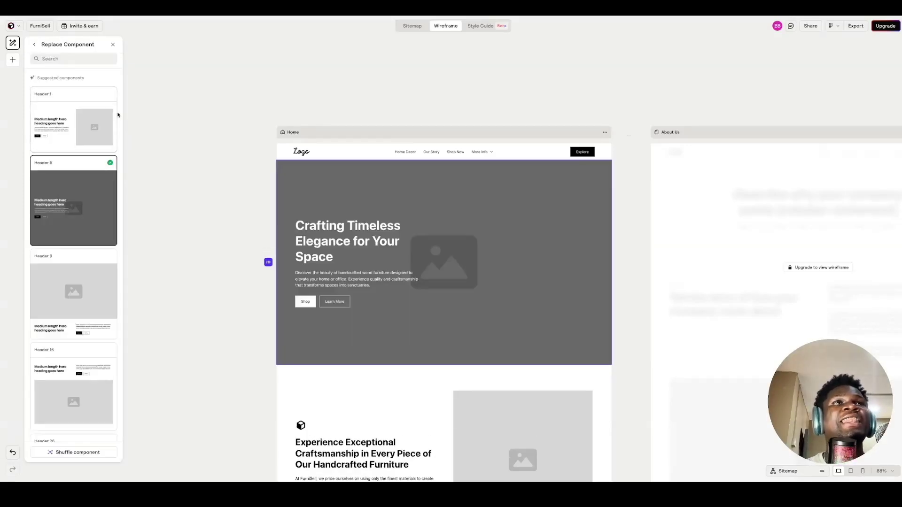
{"action": "scroll", "coordinate": [120, 127], "scroll_direction": "down", "scroll_amount": 3}
{"action": "scroll", "coordinate": [120, 129], "scroll_direction": "down", "scroll_amount": 3}
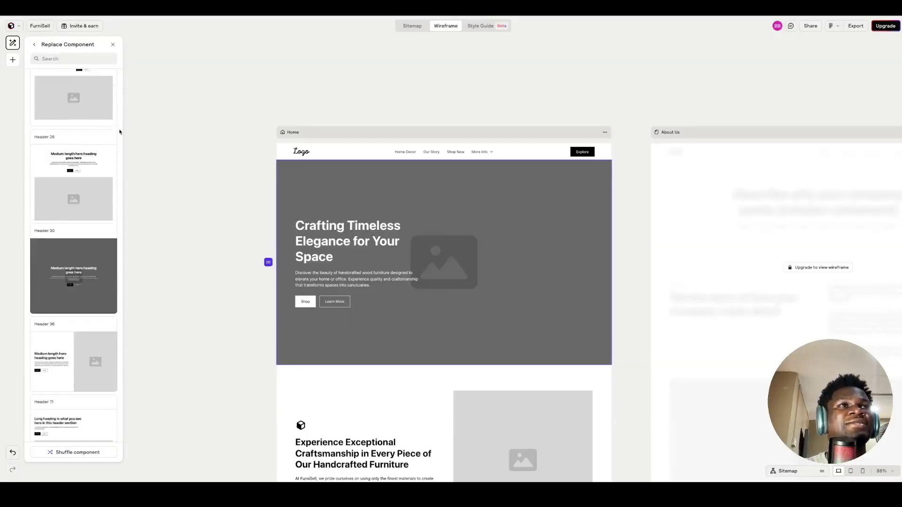
{"action": "scroll", "coordinate": [119, 132], "scroll_direction": "down", "scroll_amount": 3}
{"action": "scroll", "coordinate": [119, 132], "scroll_direction": "down", "scroll_amount": 3}
{"action": "scroll", "coordinate": [120, 132], "scroll_direction": "down", "scroll_amount": 2}
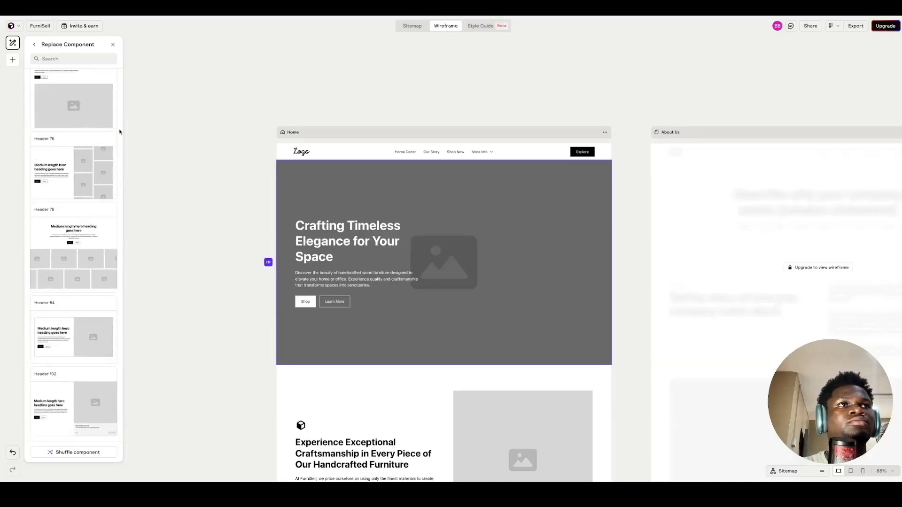
{"action": "left_click", "coordinate": [92, 169]}
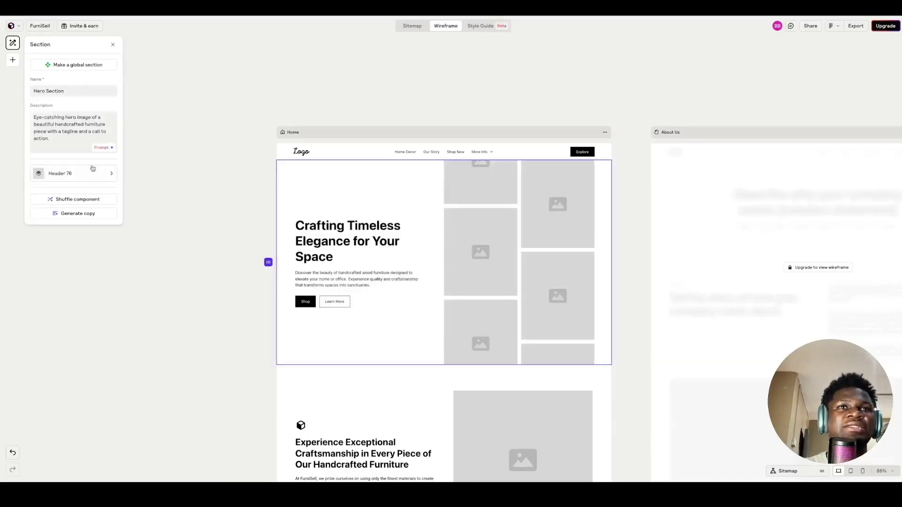
{"action": "double_click", "coordinate": [366, 242]}
Step: Change the Header 76 headline's 'for' to 'to' and 'Space' to 'Taste', then select the feature section
{"action": "left_click", "coordinate": [367, 243]}
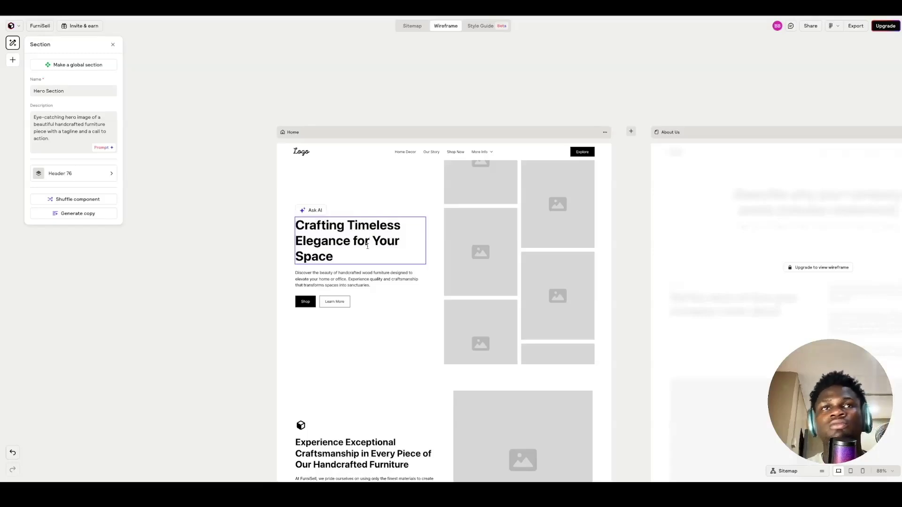
{"action": "key", "text": "BackSpace"}
{"action": "key", "text": "BackSpace"}
{"action": "key", "text": "BackSpace"}
{"action": "type", "text": "to"}
{"action": "left_click_drag", "start_coordinate": [334, 257], "coordinate": [297, 258]}
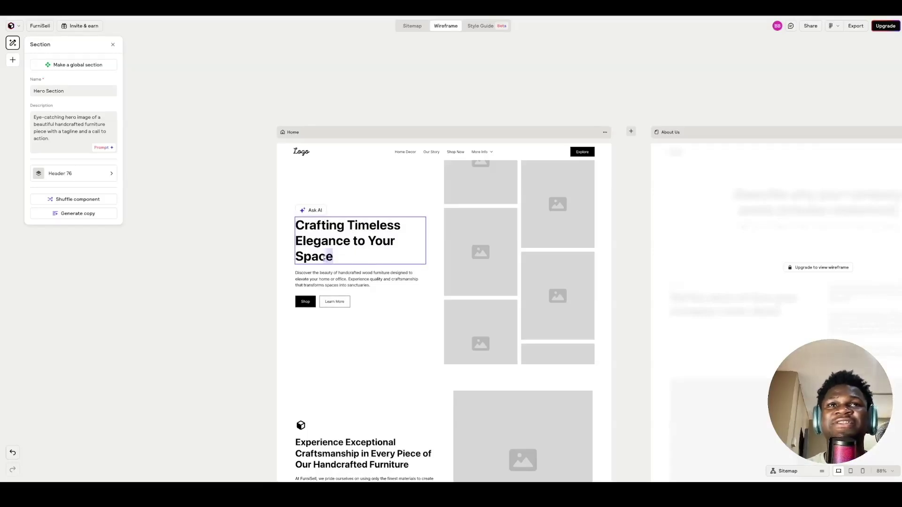
{"action": "type", "text": "Ta"}
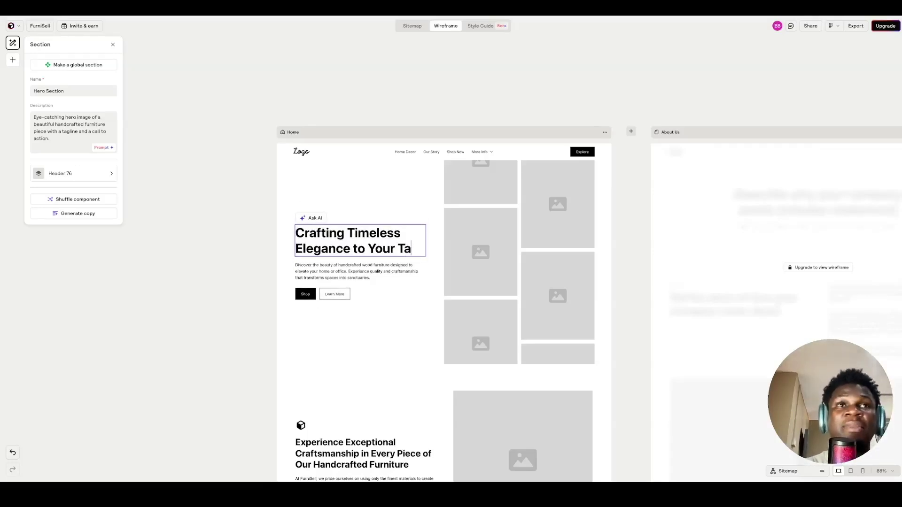
{"action": "type", "text": "ste"}
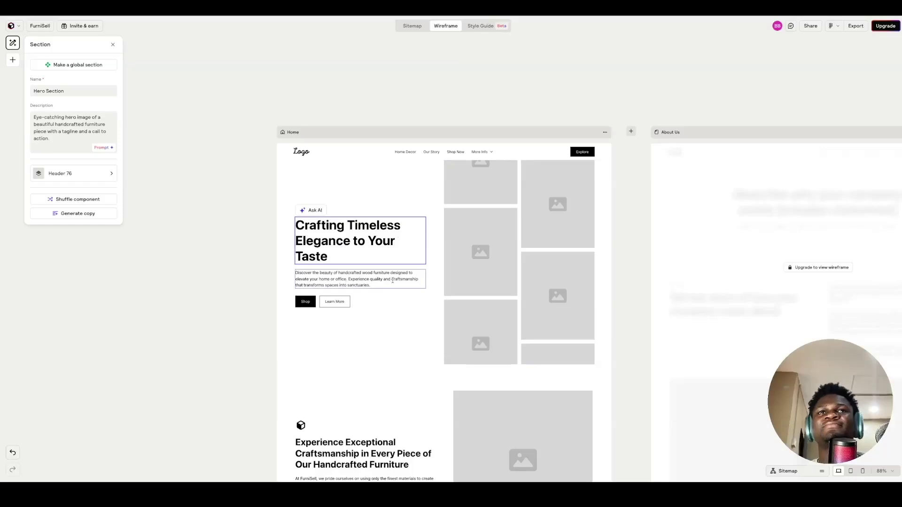
{"action": "left_click", "coordinate": [403, 301]}
{"action": "scroll", "coordinate": [354, 228], "scroll_direction": "down", "scroll_amount": 3}
{"action": "left_click", "coordinate": [352, 184]}
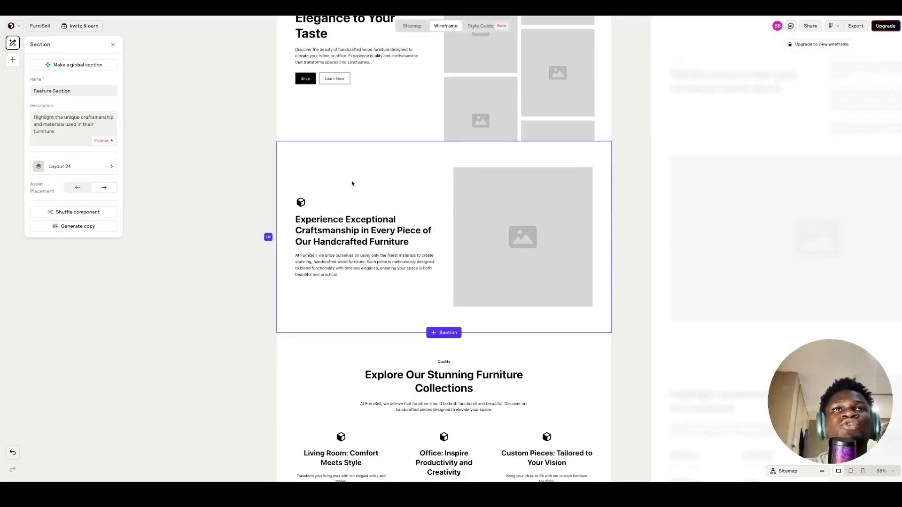
{"action": "scroll", "coordinate": [349, 186], "scroll_direction": "up", "scroll_amount": 1}
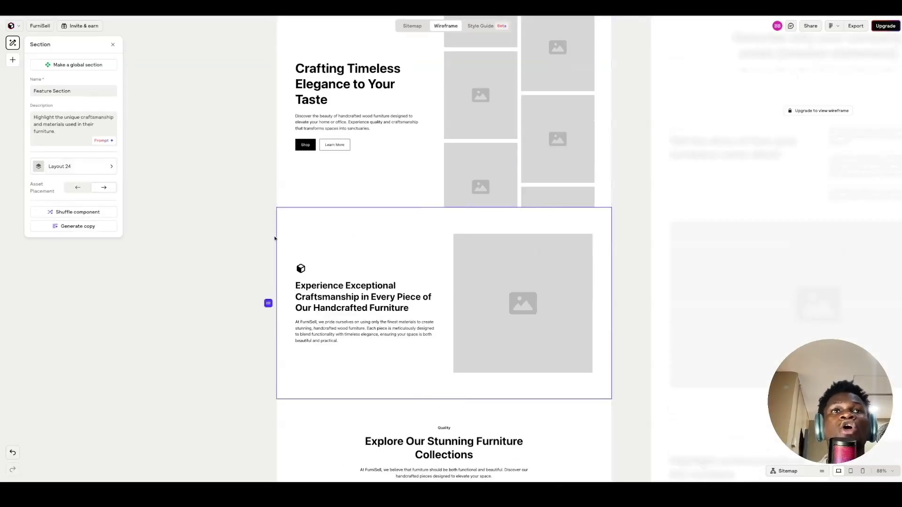
Step: Swap the feature section for Layout 201 and close the replacement list
{"action": "left_click", "coordinate": [112, 170]}
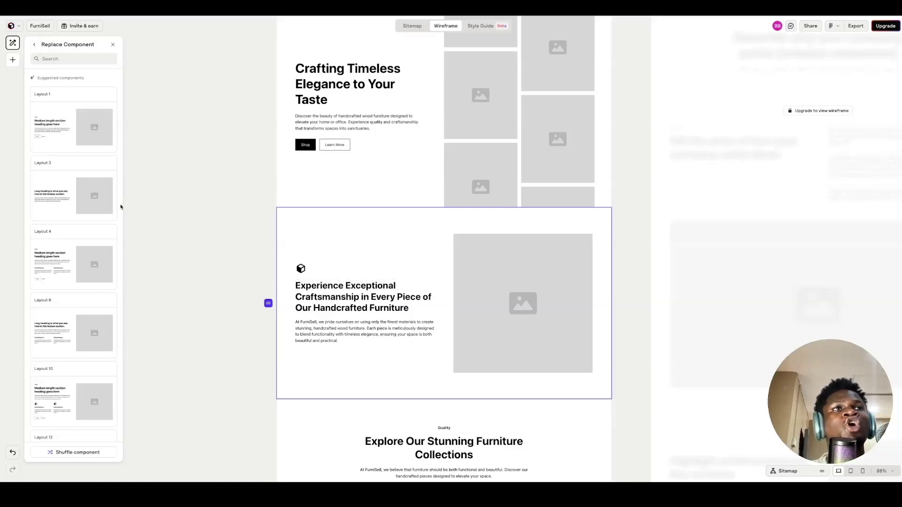
{"action": "scroll", "coordinate": [121, 207], "scroll_direction": "down", "scroll_amount": 3}
{"action": "scroll", "coordinate": [120, 207], "scroll_direction": "down", "scroll_amount": 3}
{"action": "scroll", "coordinate": [120, 207], "scroll_direction": "down", "scroll_amount": 3}
{"action": "scroll", "coordinate": [121, 207], "scroll_direction": "down", "scroll_amount": 3}
{"action": "scroll", "coordinate": [121, 206], "scroll_direction": "down", "scroll_amount": 3}
{"action": "scroll", "coordinate": [120, 207], "scroll_direction": "down", "scroll_amount": 3}
{"action": "scroll", "coordinate": [121, 206], "scroll_direction": "down", "scroll_amount": 3}
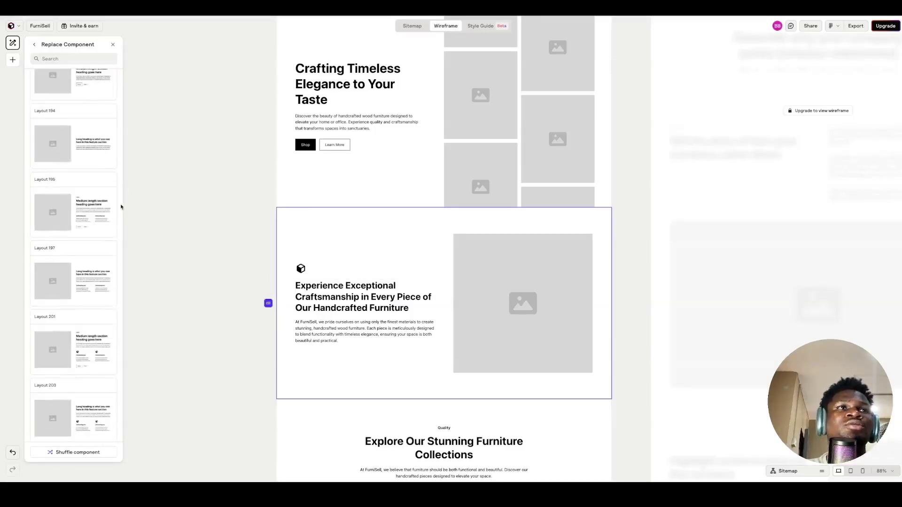
{"action": "scroll", "coordinate": [121, 206], "scroll_direction": "down", "scroll_amount": 3}
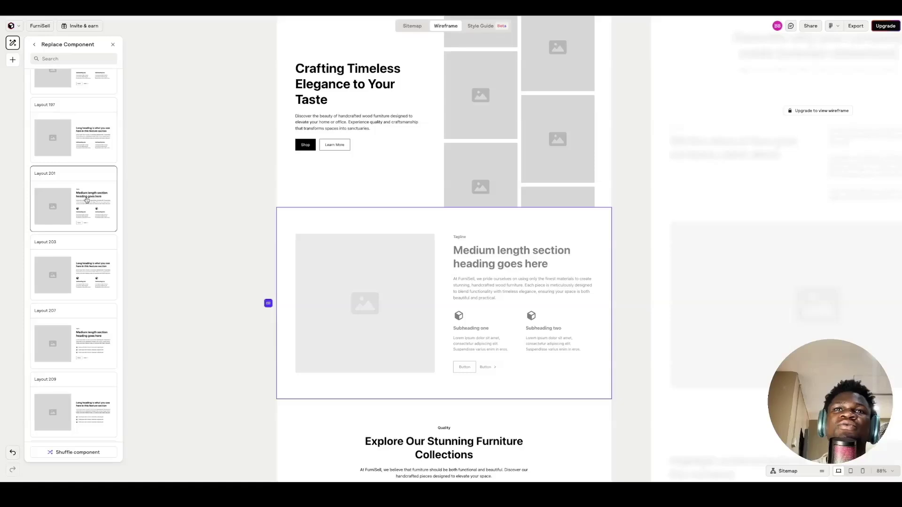
{"action": "left_click", "coordinate": [251, 326]}
{"action": "scroll", "coordinate": [252, 326], "scroll_direction": "down", "scroll_amount": 2}
{"action": "scroll", "coordinate": [251, 326], "scroll_direction": "down", "scroll_amount": 4}
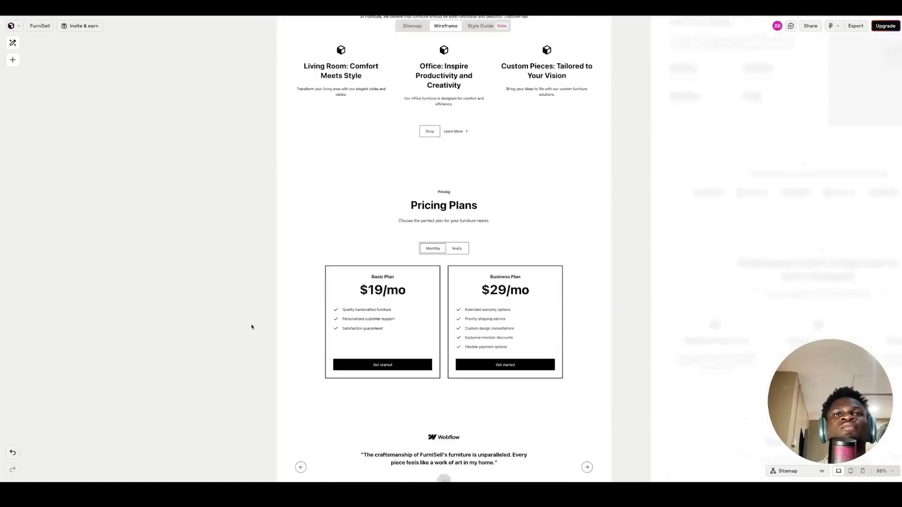
Step: Set the Pricing Plans section to show three plans instead of two
{"action": "left_click", "coordinate": [315, 248]}
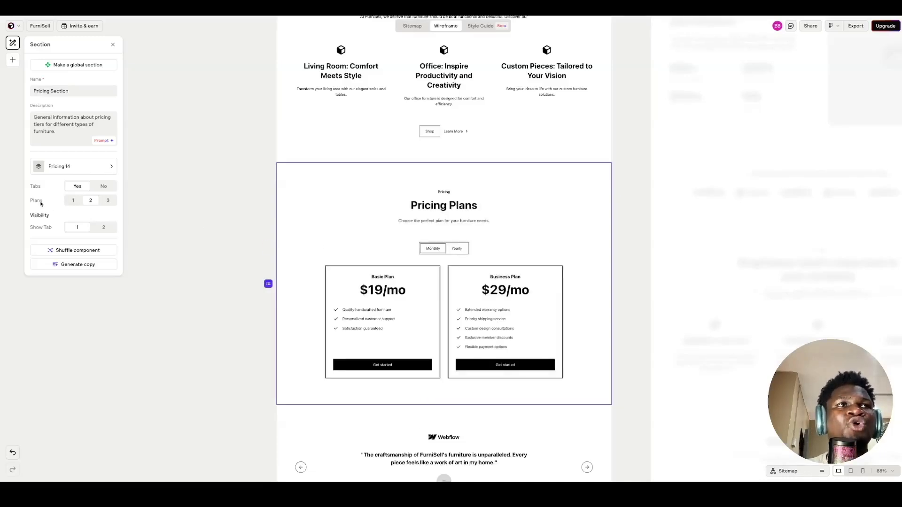
{"action": "left_click", "coordinate": [108, 201]}
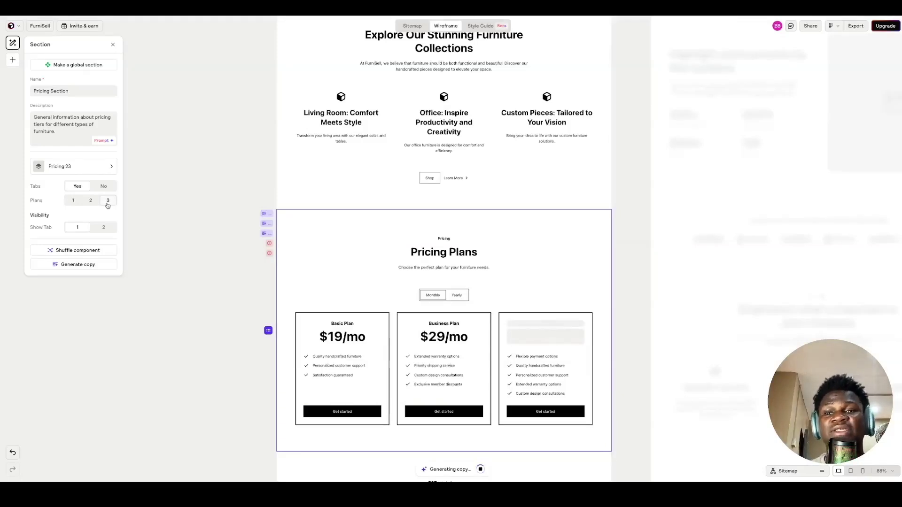
{"action": "scroll", "coordinate": [353, 310], "scroll_direction": "up", "scroll_amount": 5}
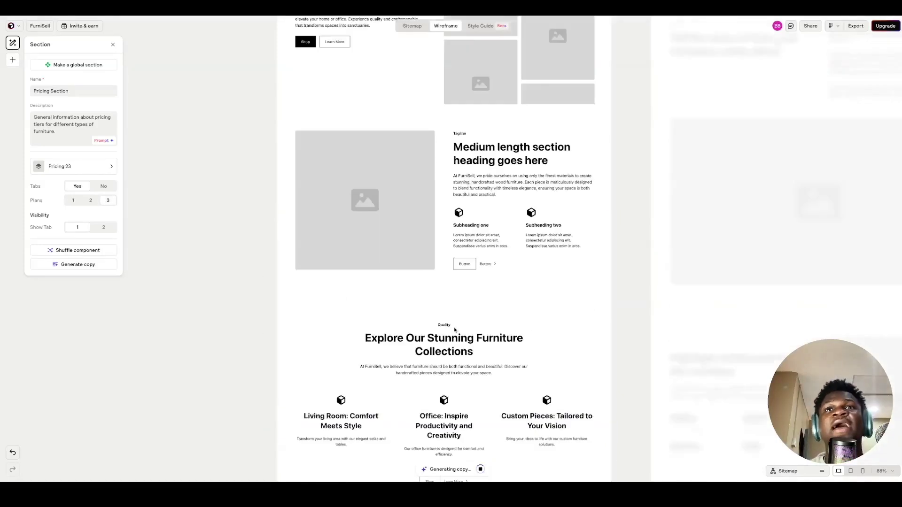
{"action": "scroll", "coordinate": [453, 331], "scroll_direction": "up", "scroll_amount": 10}
{"action": "scroll", "coordinate": [454, 331], "scroll_direction": "down", "scroll_amount": 3}
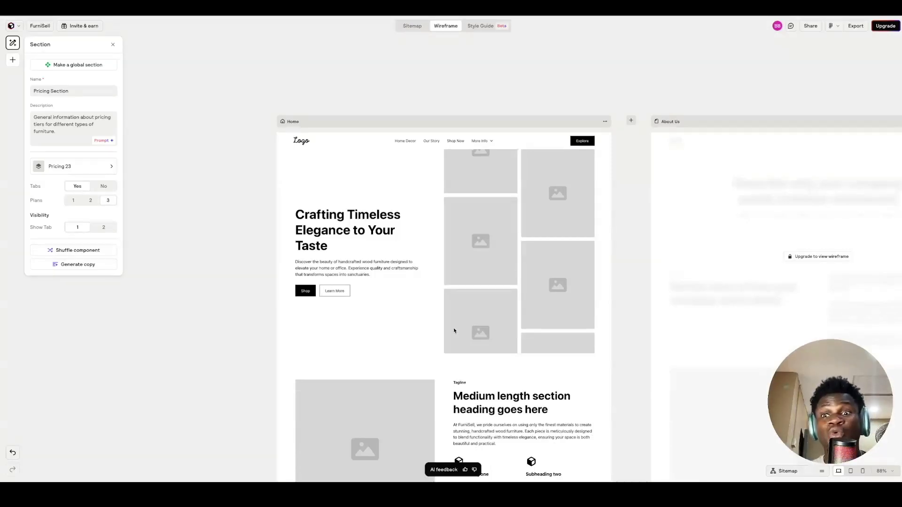
Step: Select the whole Home page and begin the Export to Figma flow
{"action": "left_click", "coordinate": [414, 121]}
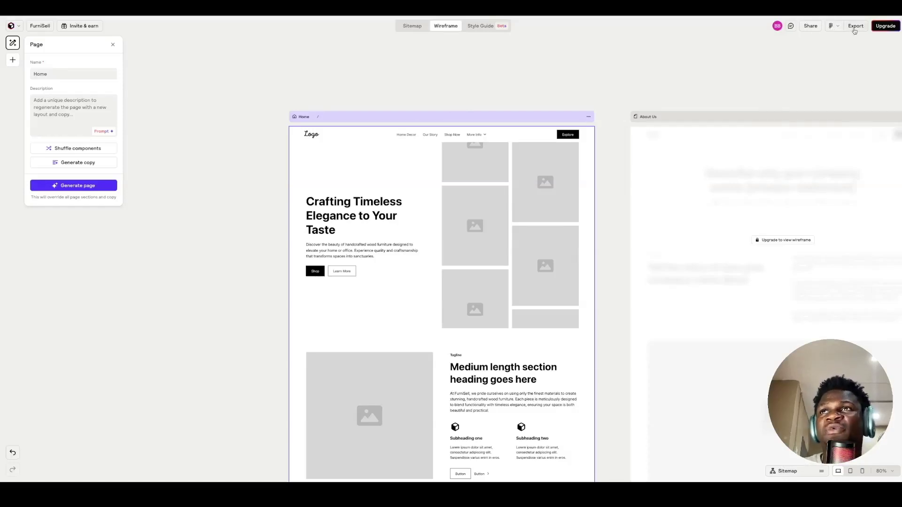
{"action": "left_click", "coordinate": [855, 26]}
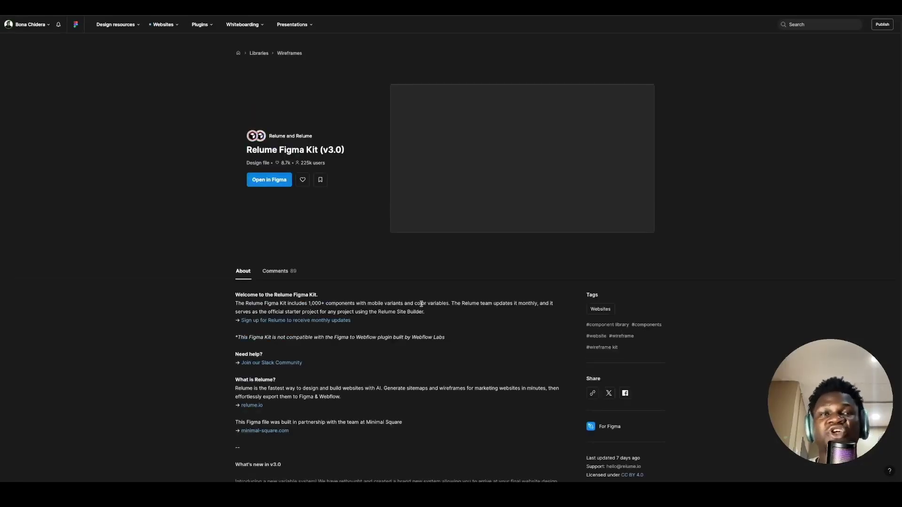
Step: Open the Relume Figma Kit v3.0 file and show its empty Wireframe page
{"action": "left_click", "coordinate": [278, 183]}
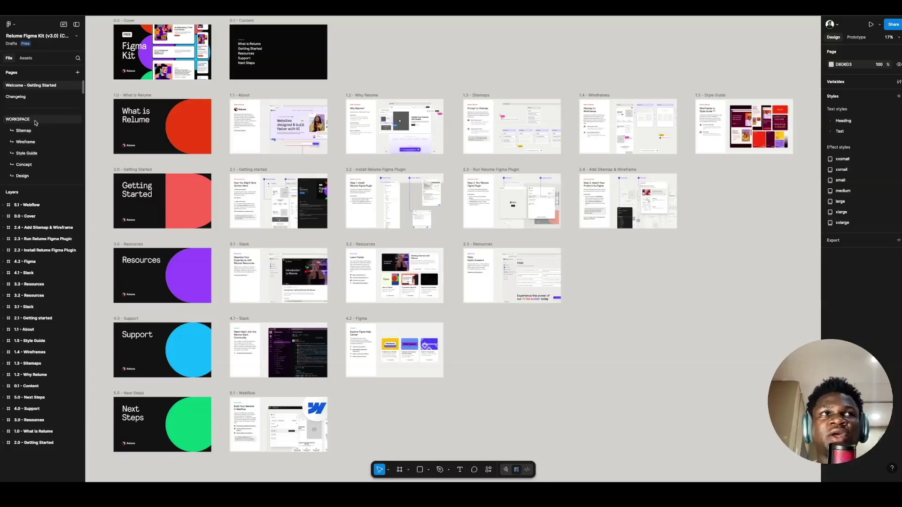
{"action": "left_click", "coordinate": [52, 143]}
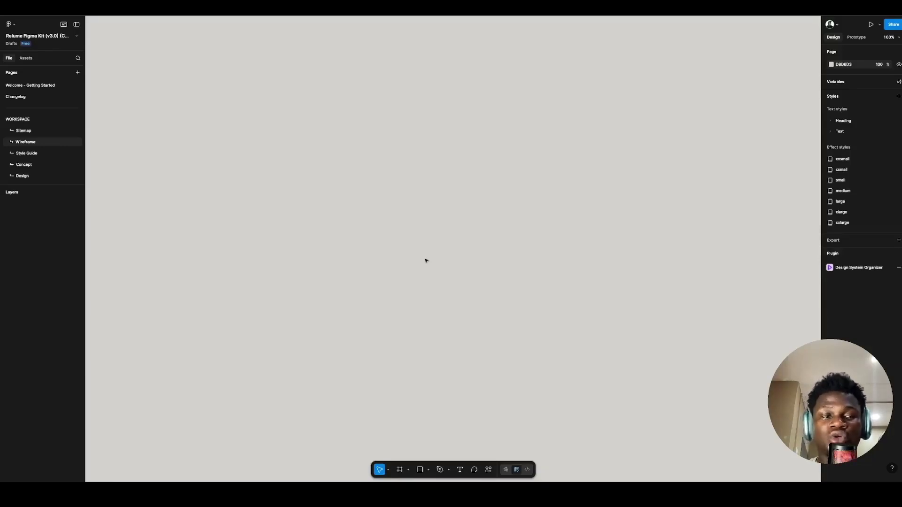
Step: Run the Relume plugin and choose FurniSell's wireframe pages for import
{"action": "key", "text": "ctrl+k"}
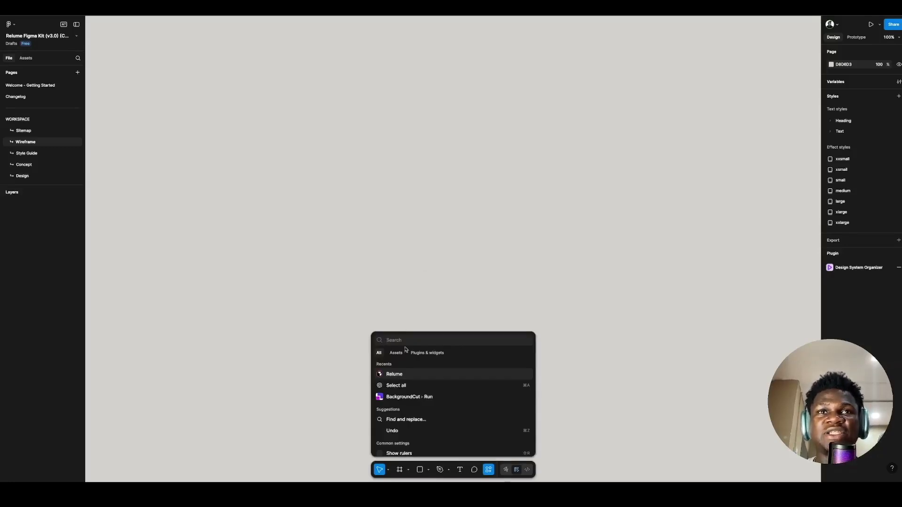
{"action": "key", "text": "Return"}
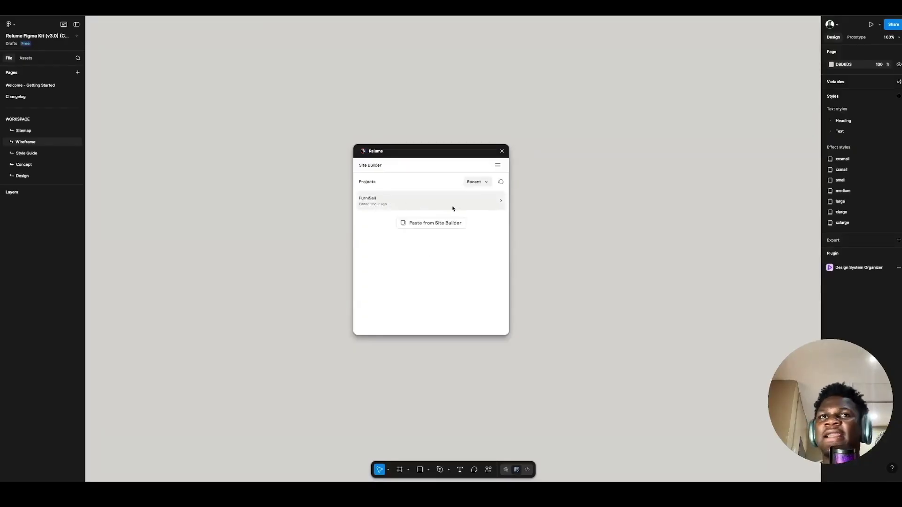
{"action": "left_click", "coordinate": [490, 208]}
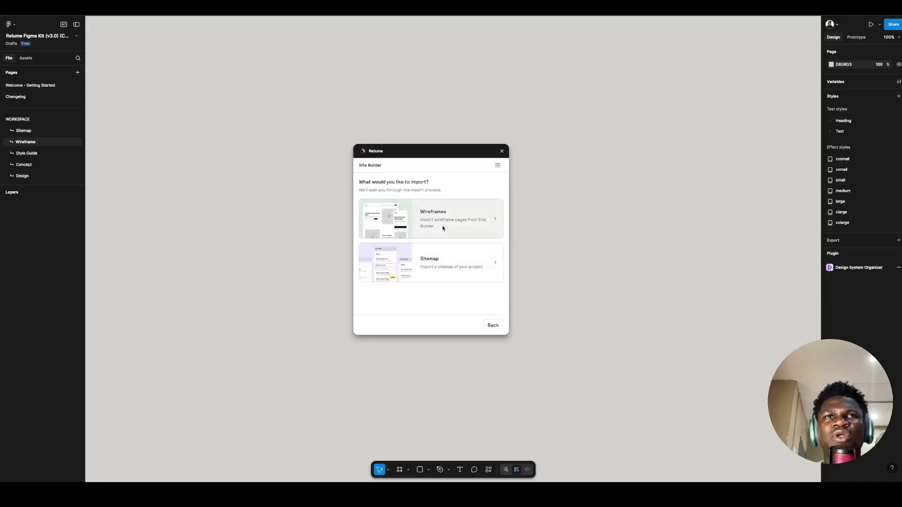
{"action": "left_click", "coordinate": [442, 228]}
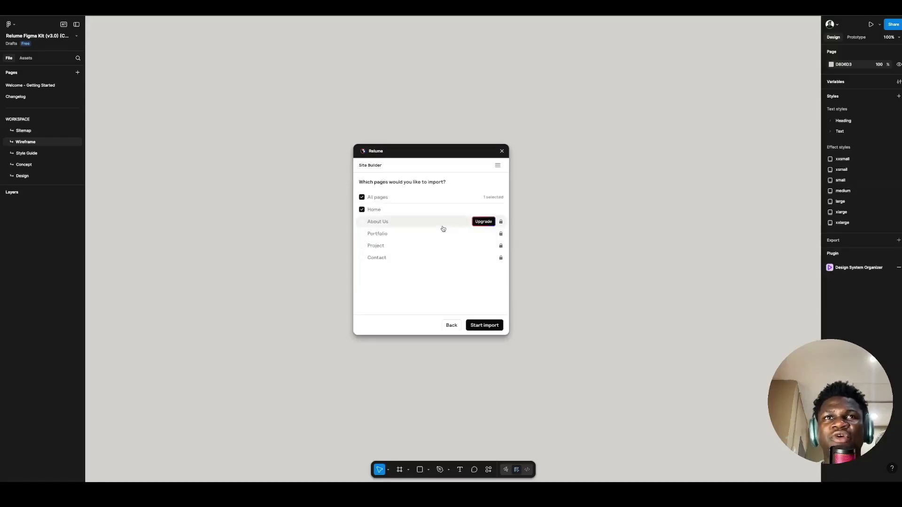
Step: Back out of the plugin's import screens and close Relume's Export to Figma dialog
{"action": "left_click", "coordinate": [448, 327]}
{"action": "left_click", "coordinate": [489, 326]}
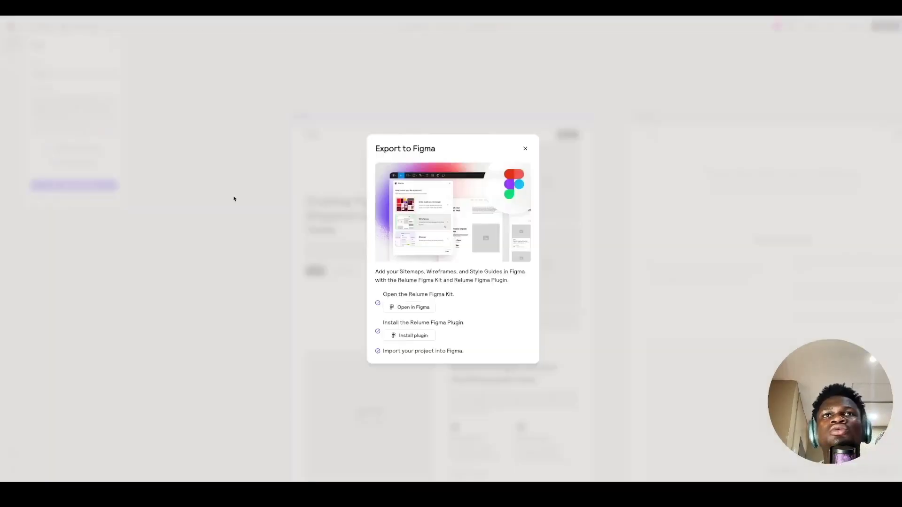
{"action": "left_click", "coordinate": [378, 128]}
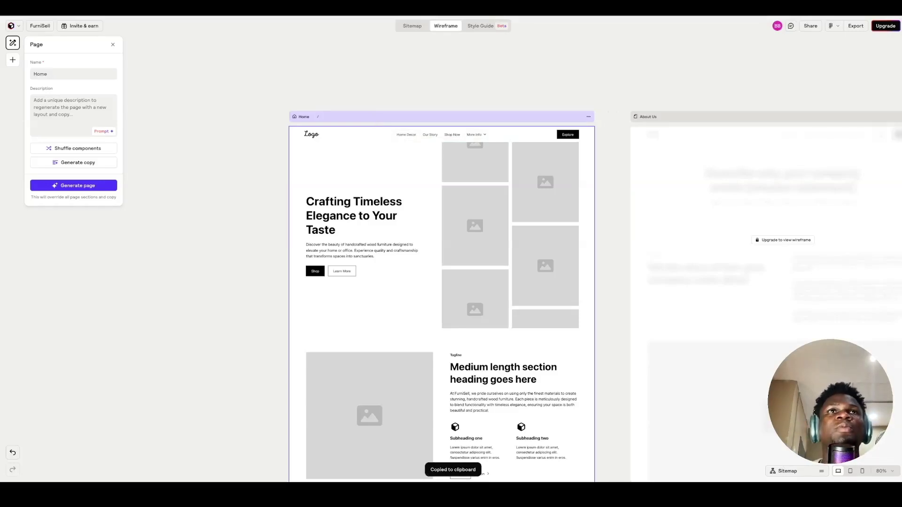
Step: Return to Figma and choose the plugin's Paste from Site Builder option
{"action": "key", "text": "alt+Tab"}
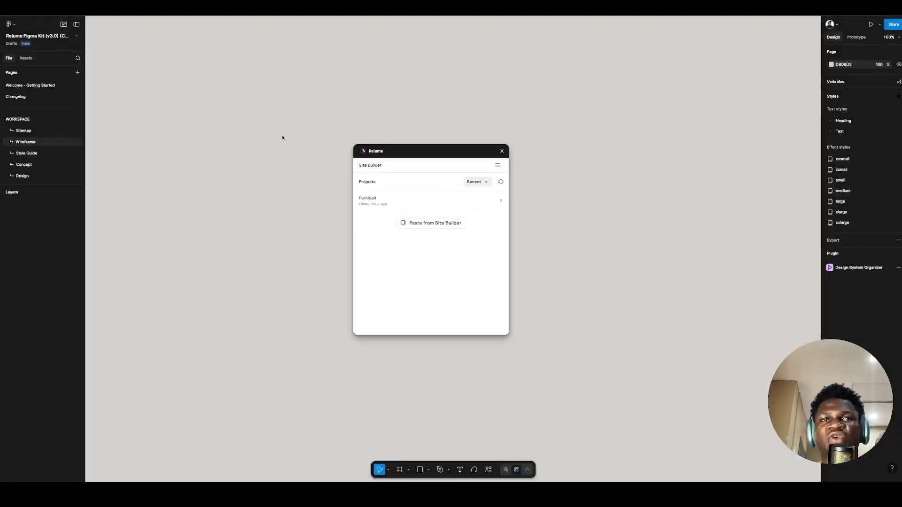
{"action": "left_click", "coordinate": [420, 224]}
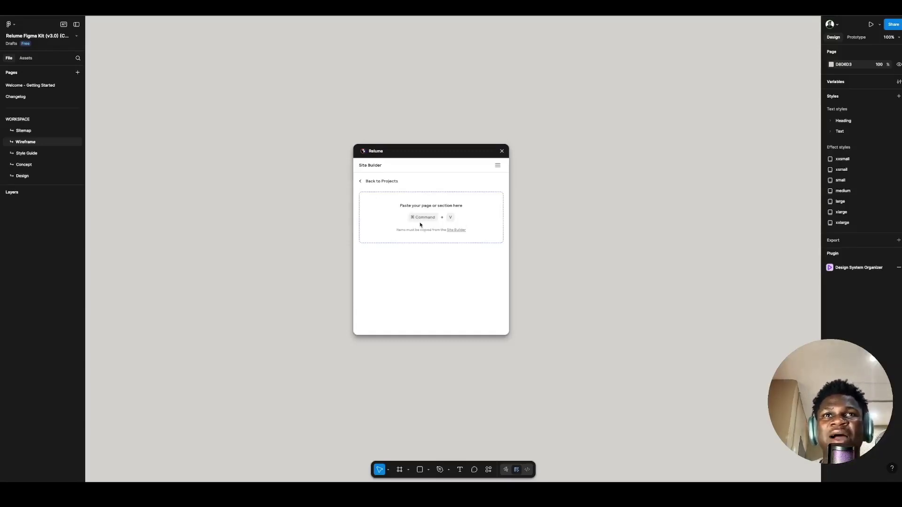
Step: Paste the copied FurniSell Home wireframe onto the Wireframe page
{"action": "key", "text": "ctrl+v"}
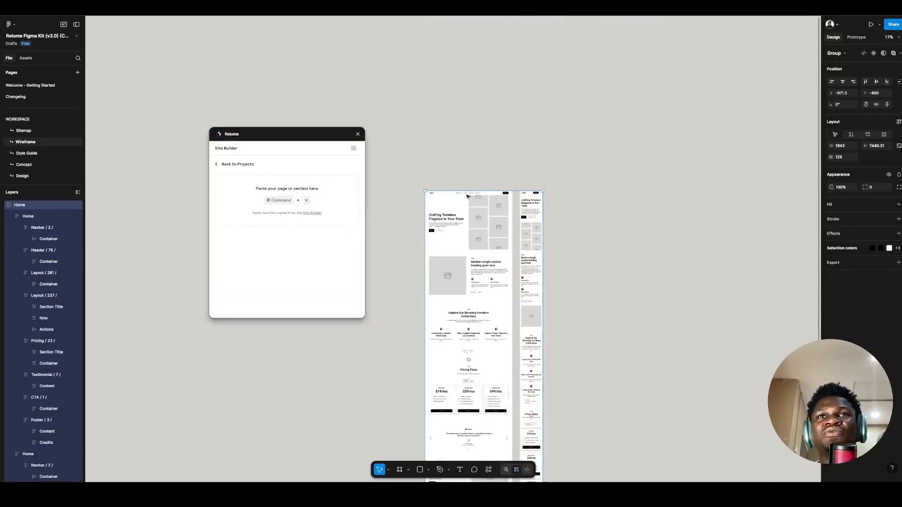
{"action": "scroll", "coordinate": [467, 197], "scroll_direction": "up", "scroll_amount": 5}
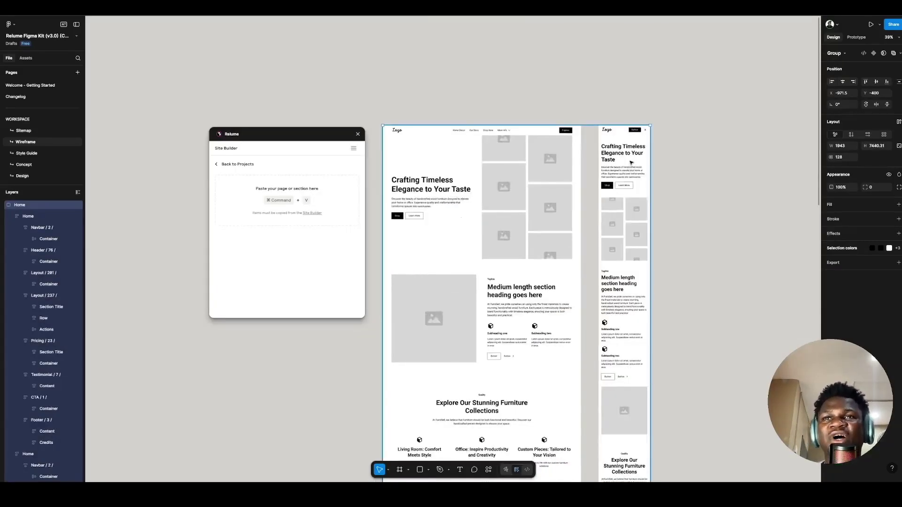
{"action": "scroll", "coordinate": [627, 198], "scroll_direction": "down", "scroll_amount": 4}
{"action": "scroll", "coordinate": [623, 217], "scroll_direction": "down", "scroll_amount": 1}
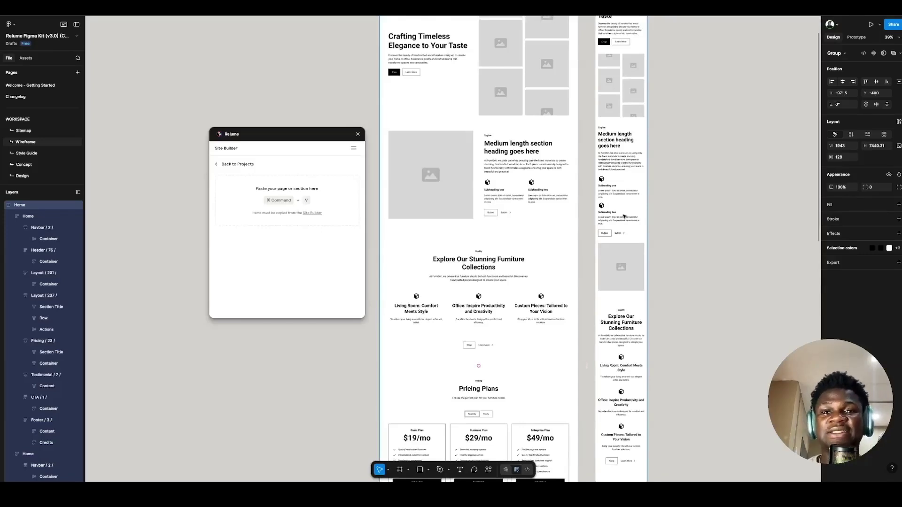
{"action": "scroll", "coordinate": [624, 217], "scroll_direction": "up", "scroll_amount": 1}
{"action": "scroll", "coordinate": [617, 219], "scroll_direction": "up", "scroll_amount": 3}
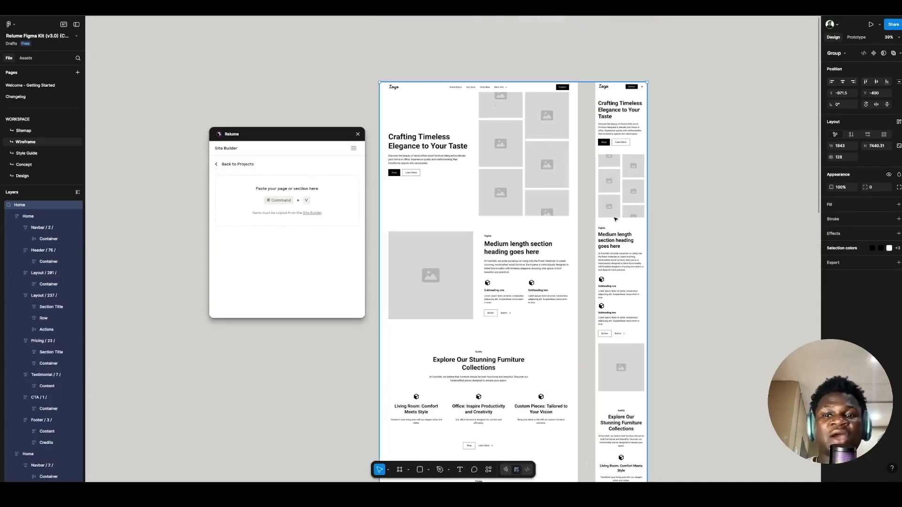